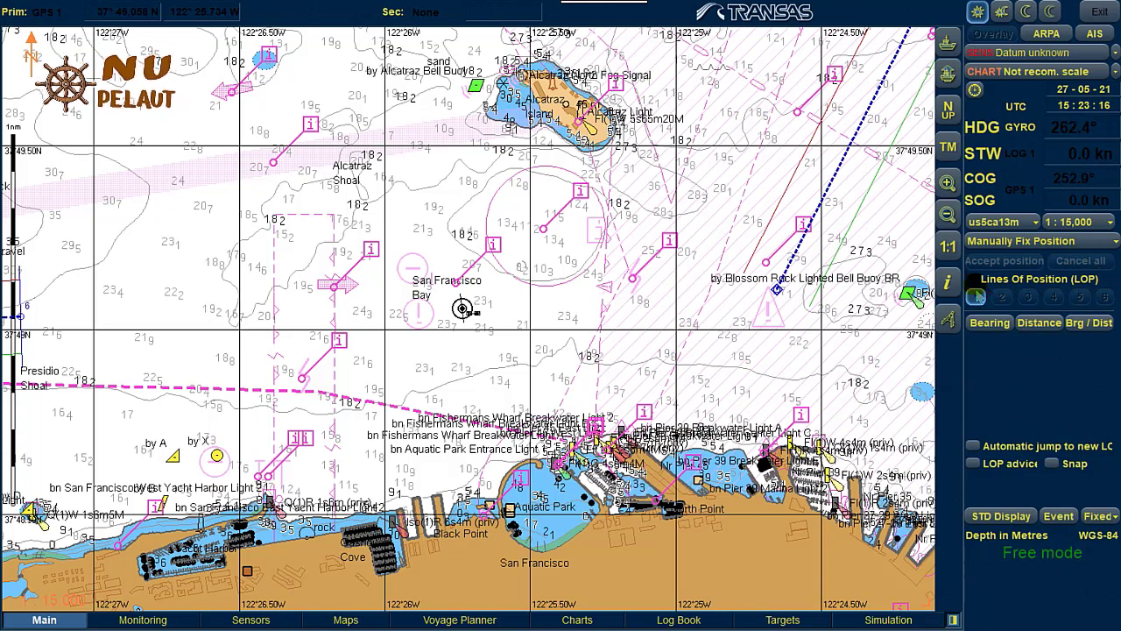
# Open the Manually Fix Position controls and select line of position 1
pyautogui.click(1000, 244)
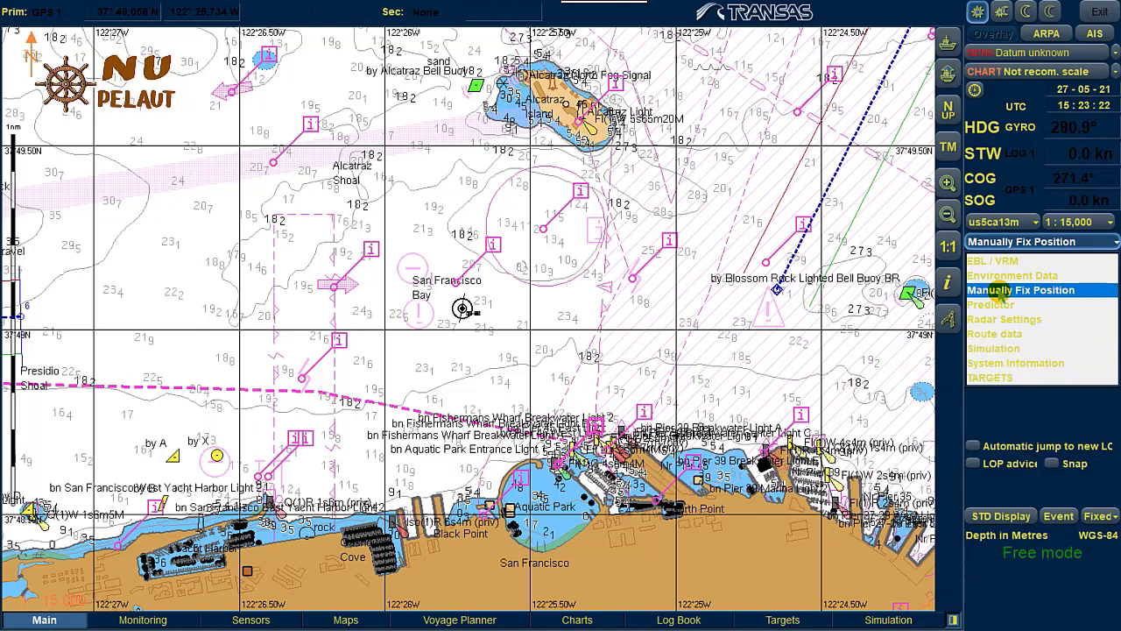
pyautogui.click(1016, 292)
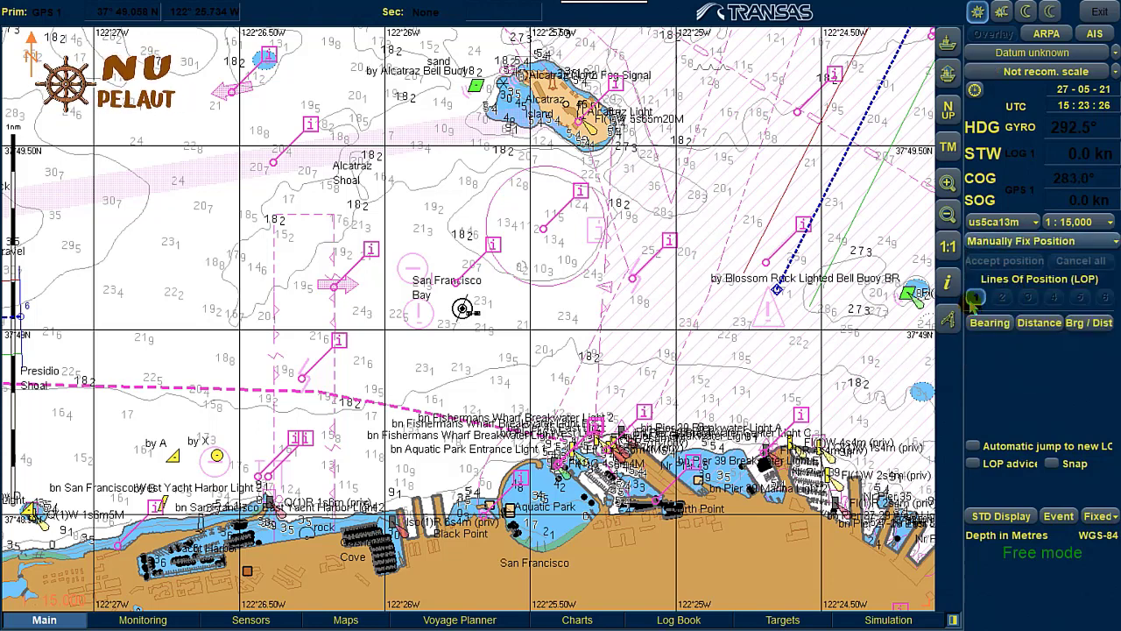
pyautogui.click(976, 298)
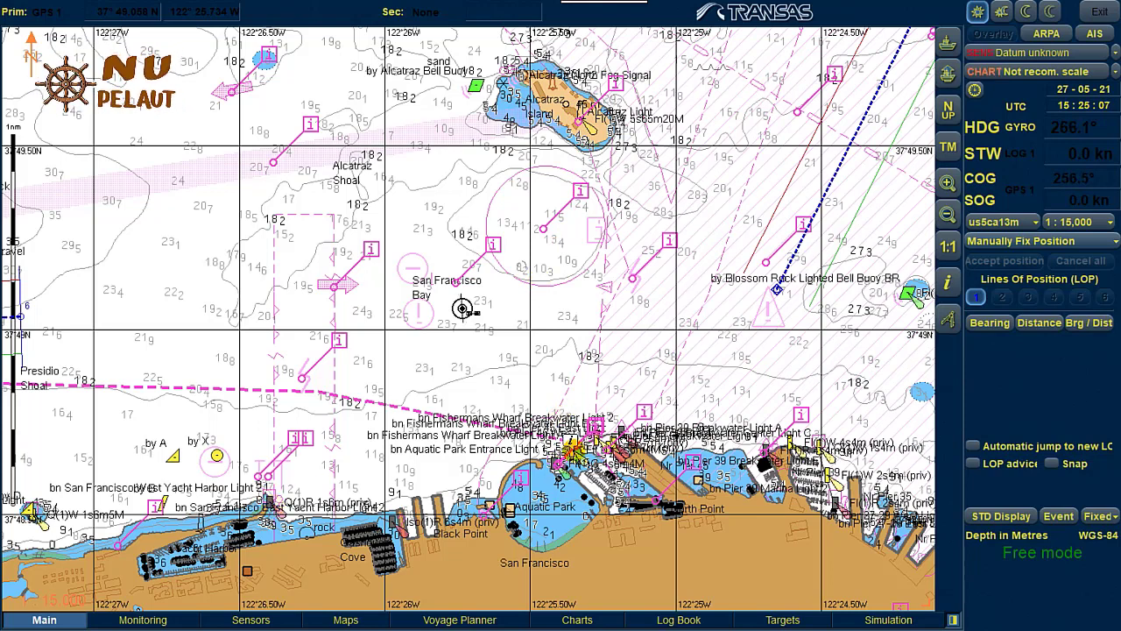
# Create a bearing line of position with a bearing of 32° for LOP 1 and apply it
pyautogui.moveTo(571, 448)
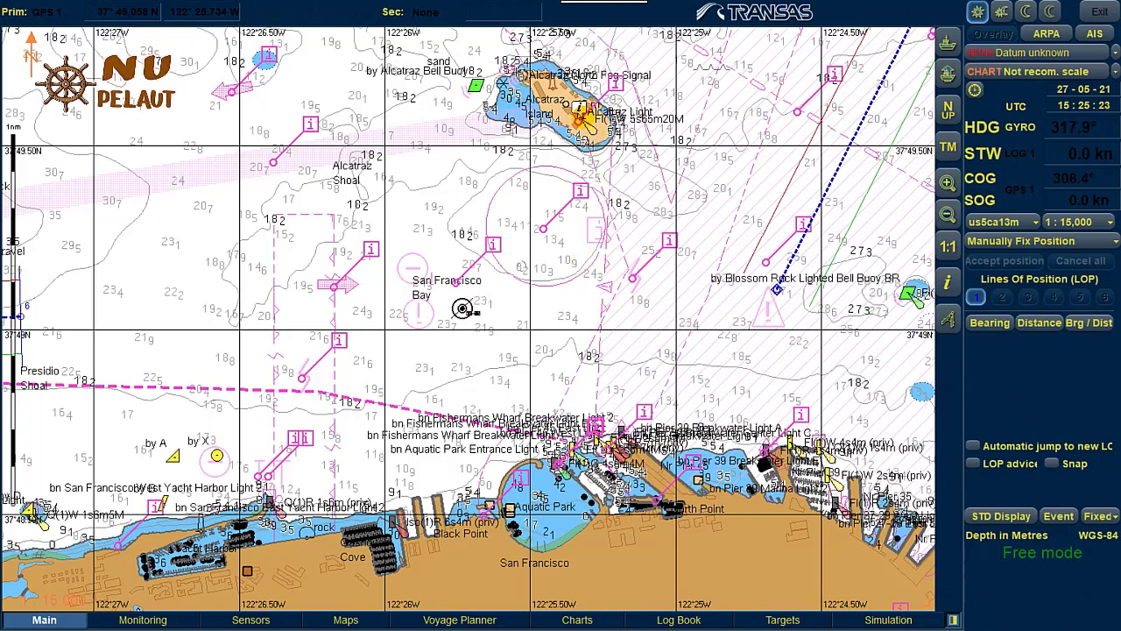
pyautogui.moveTo(578, 107)
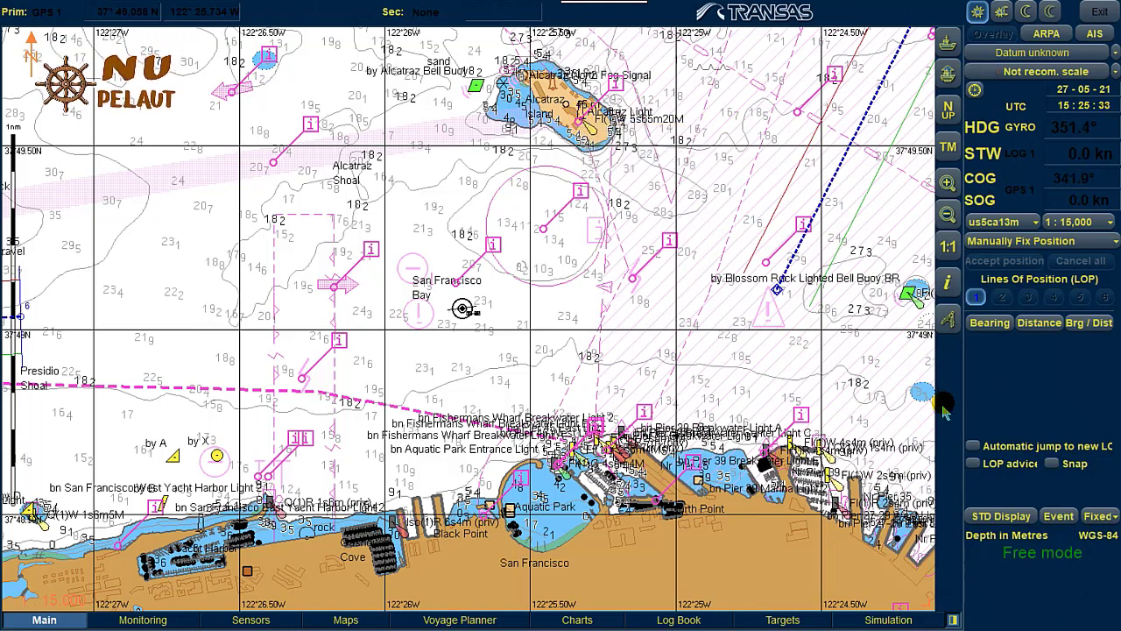
pyautogui.click(989, 325)
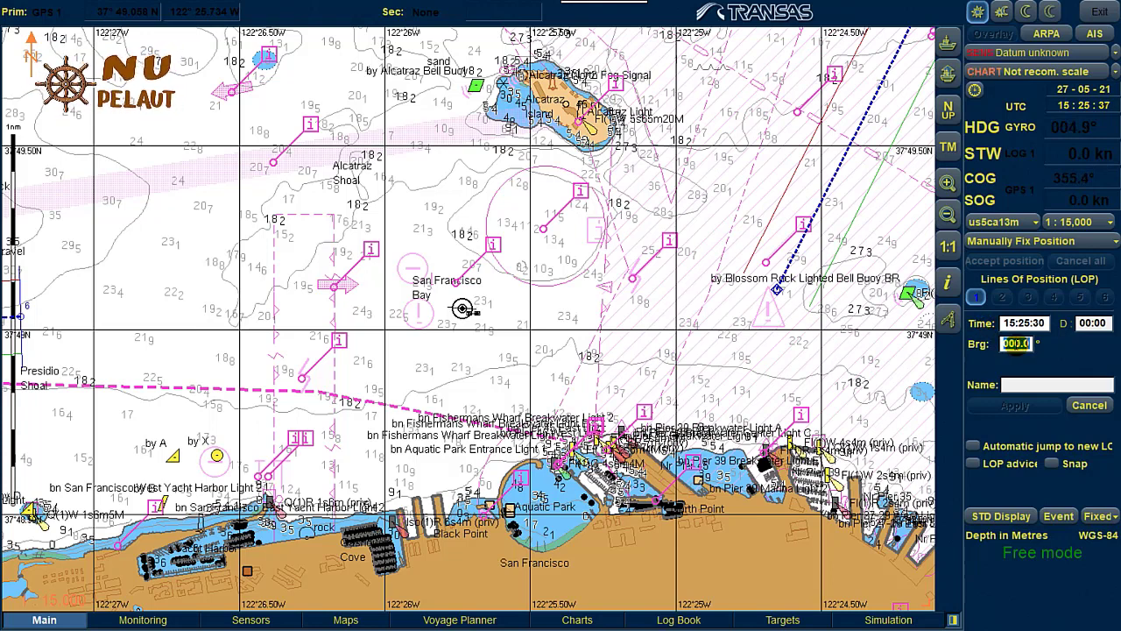
pyautogui.write('32')
pyautogui.scroll(-6, 1016, 345)
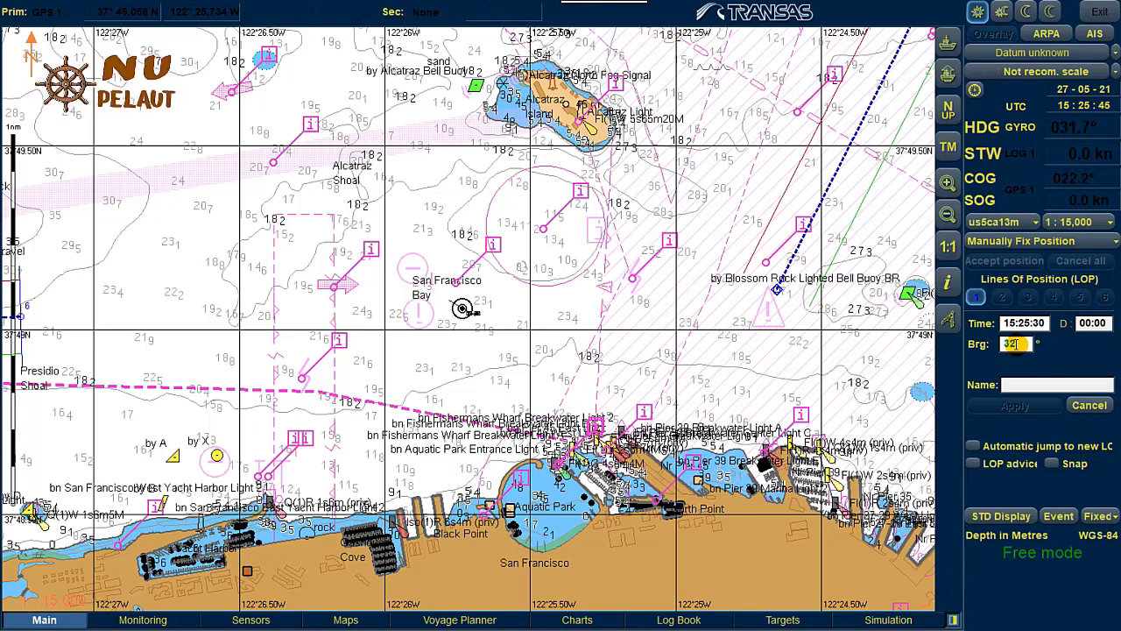
pyautogui.press('Return')
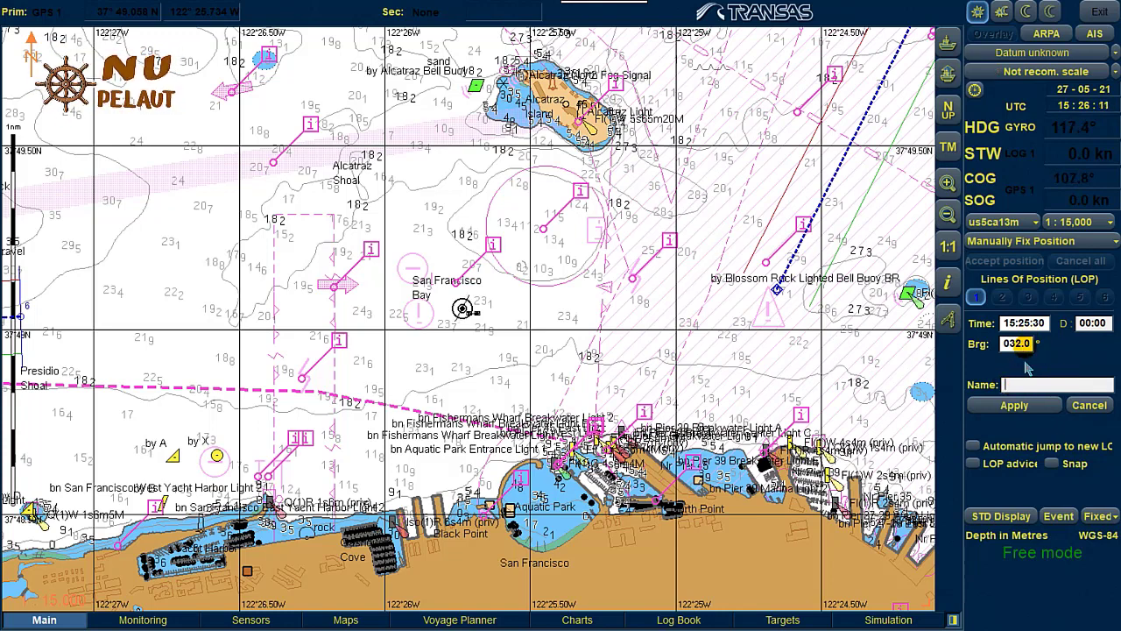
pyautogui.click(1010, 405)
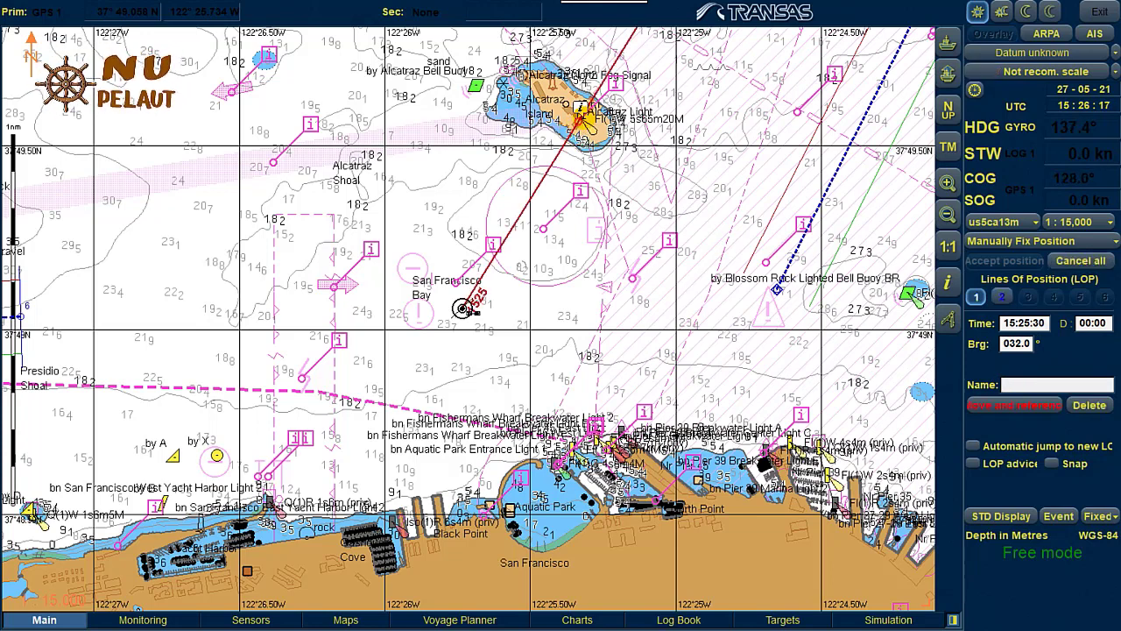
# Place the first bearing line on Alcatraz Light and finish its move and reference
pyautogui.click(579, 114)
pyautogui.click(1016, 343)
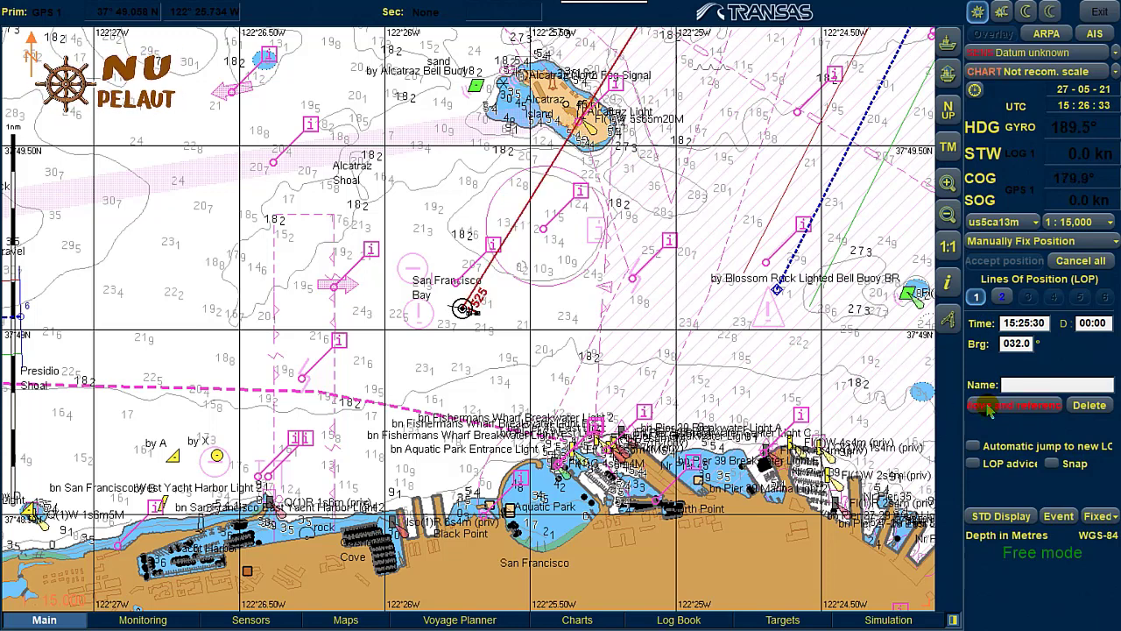
pyautogui.click(988, 407)
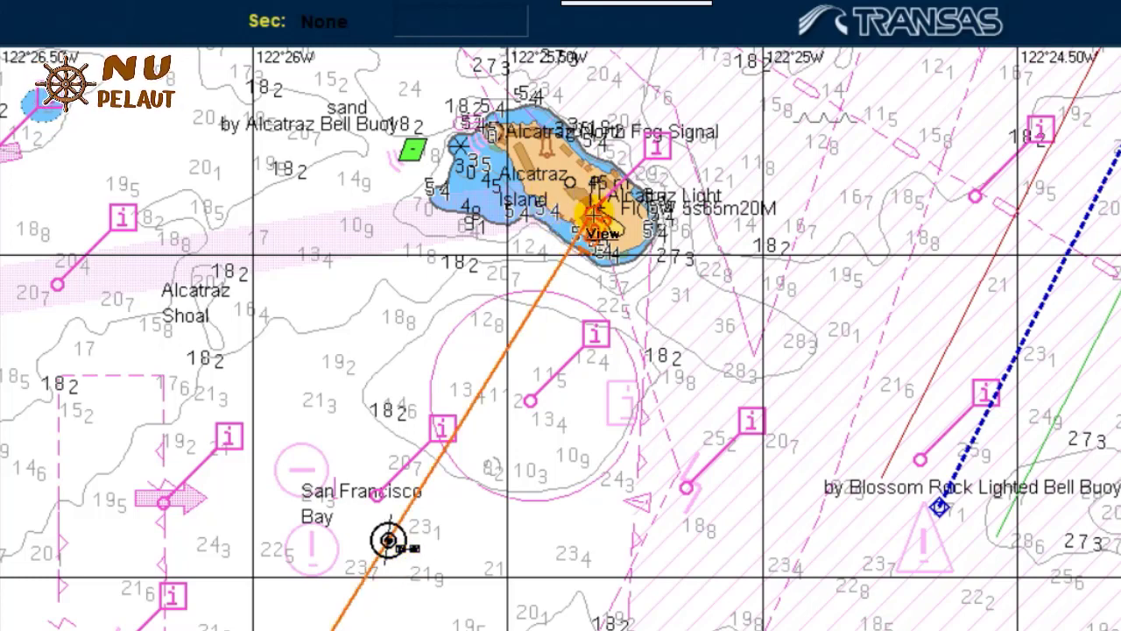
pyautogui.click(426, 451)
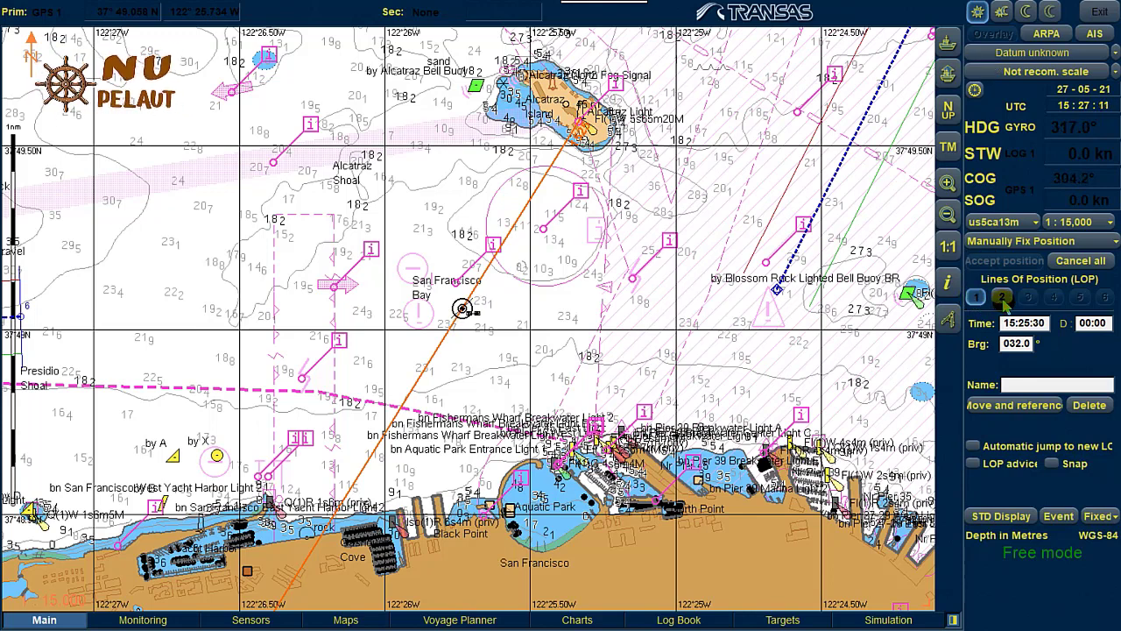
# Create a second line of position as a bearing of 142° to Fishermans Wharf Breakwater Light A and apply it
pyautogui.click(1004, 298)
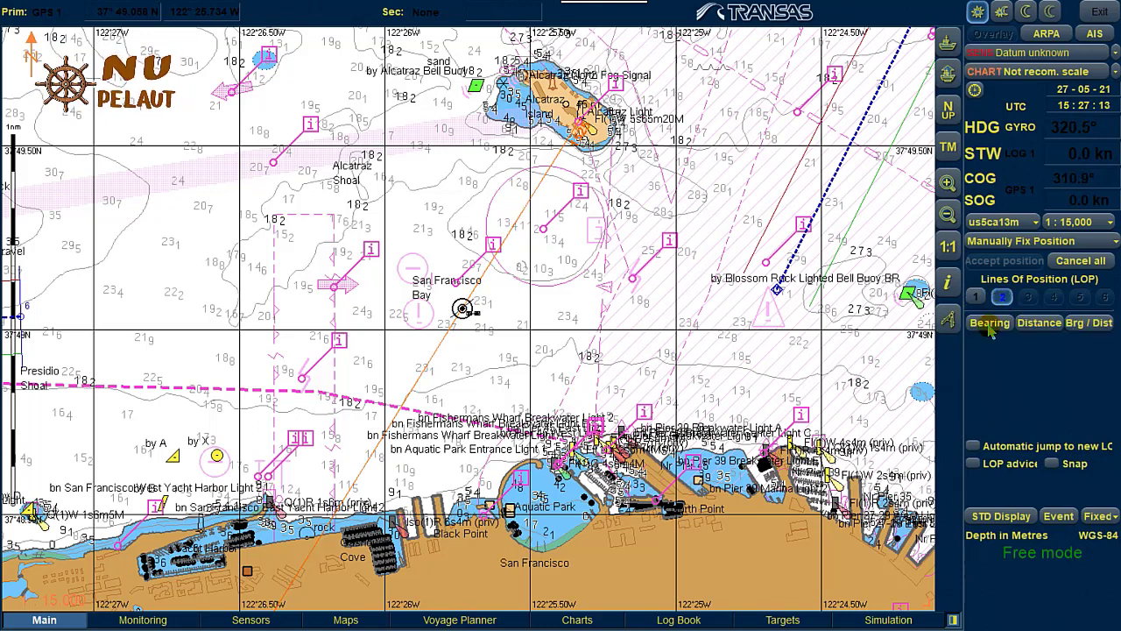
pyautogui.click(988, 324)
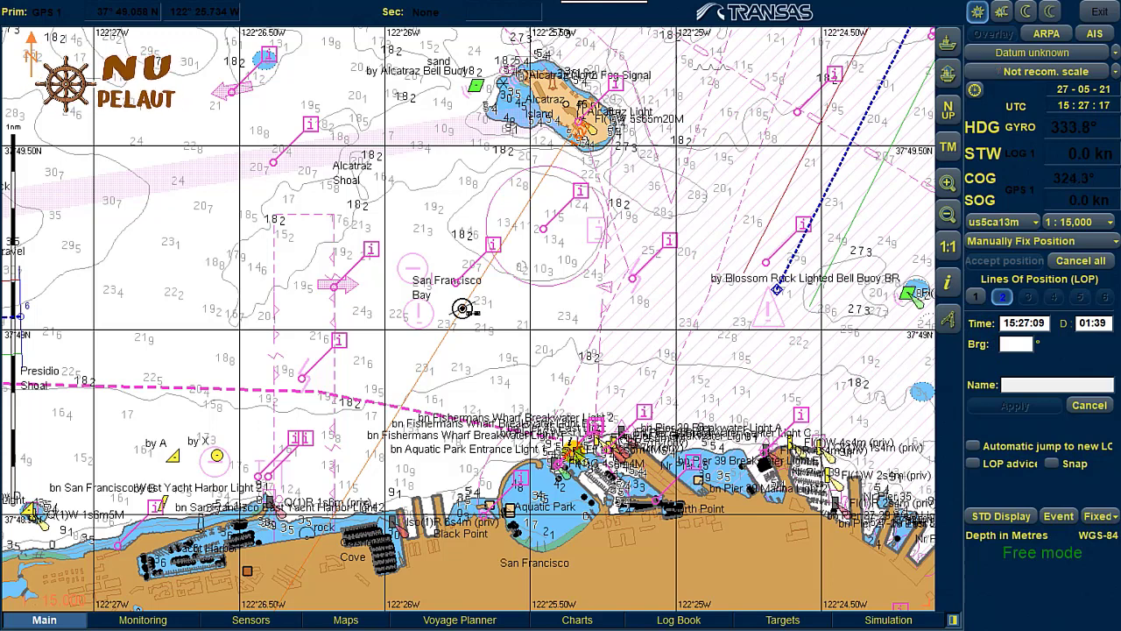
pyautogui.moveTo(569, 450)
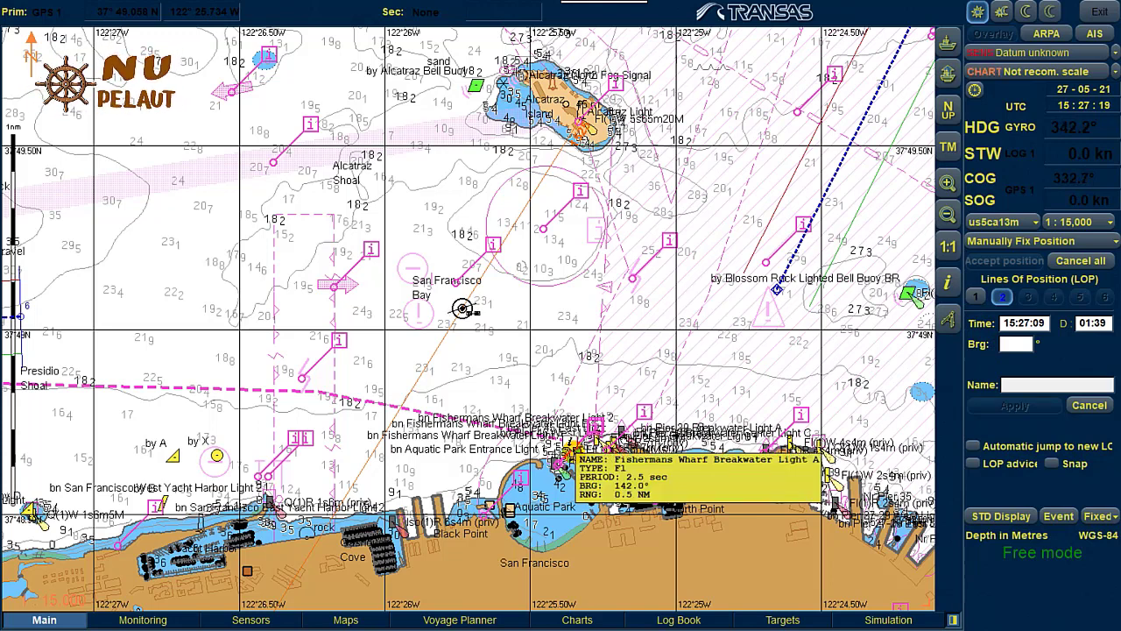
pyautogui.click(1016, 344)
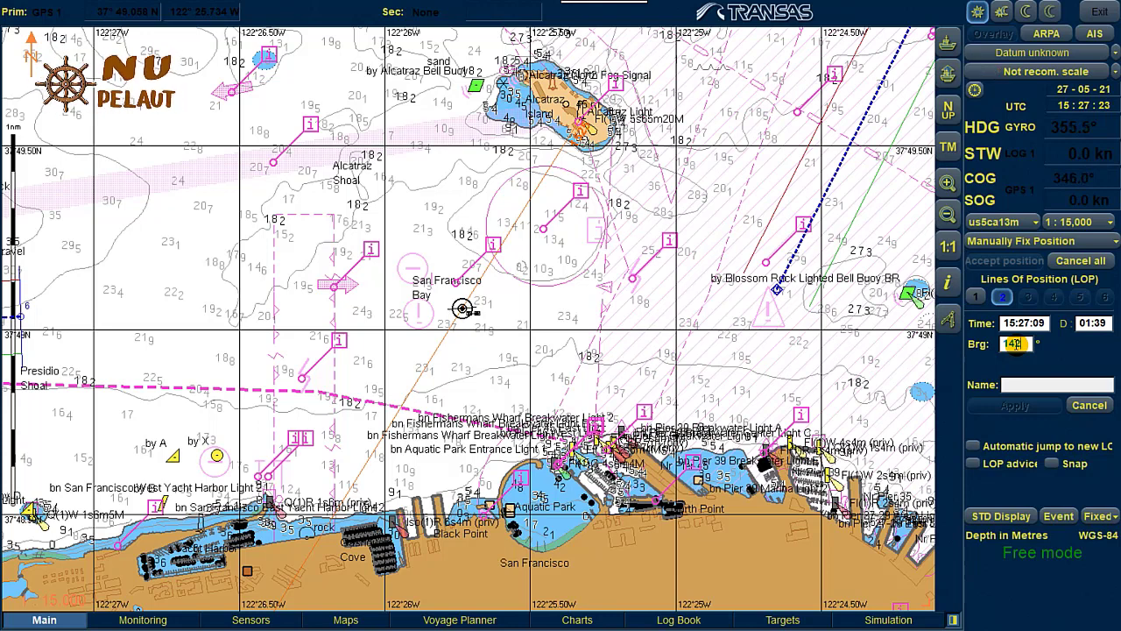
pyautogui.write('142')
pyautogui.press('Return')
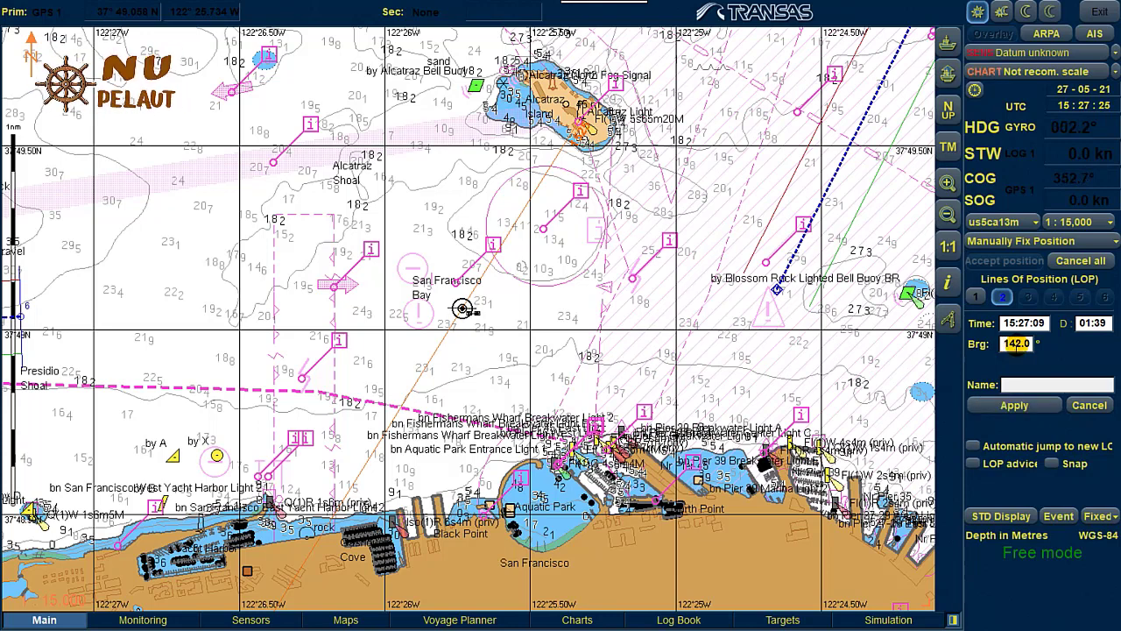
pyautogui.click(1008, 411)
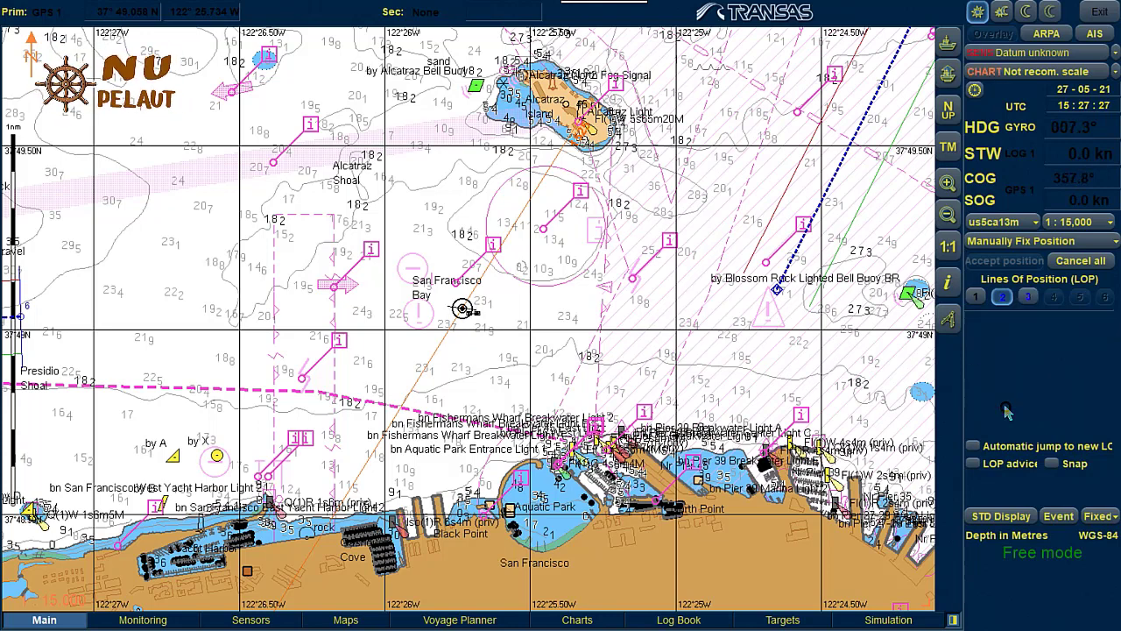
# Place the second bearing line on Fishermans Wharf Breakwater Light A and accept the position where both lines cross
pyautogui.click(1002, 412)
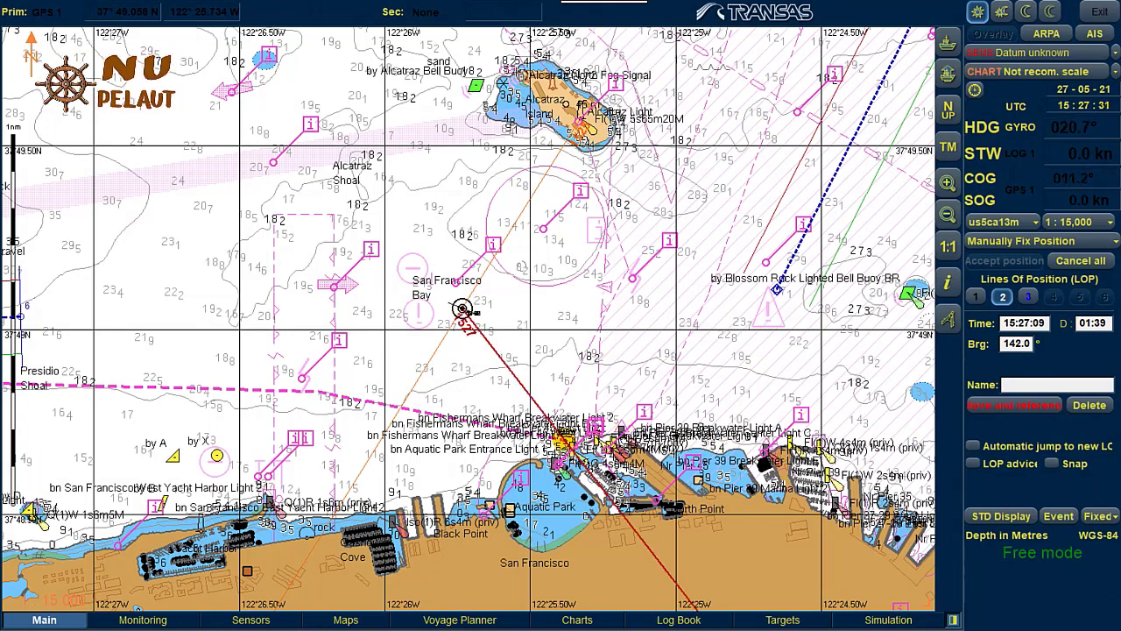
pyautogui.click(1018, 412)
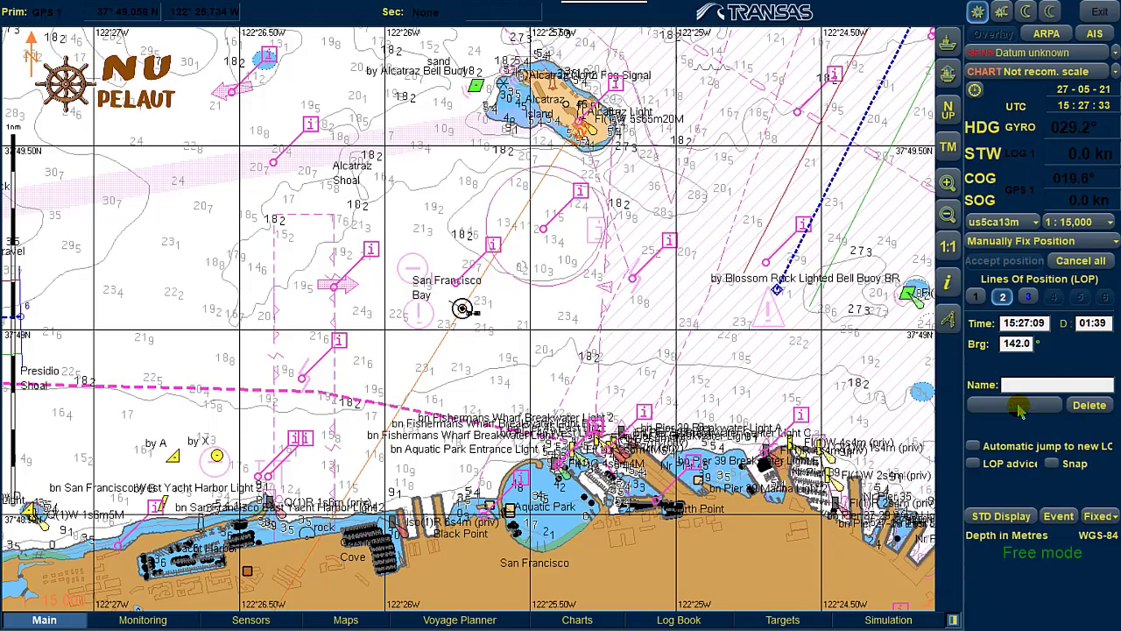
pyautogui.click(1020, 410)
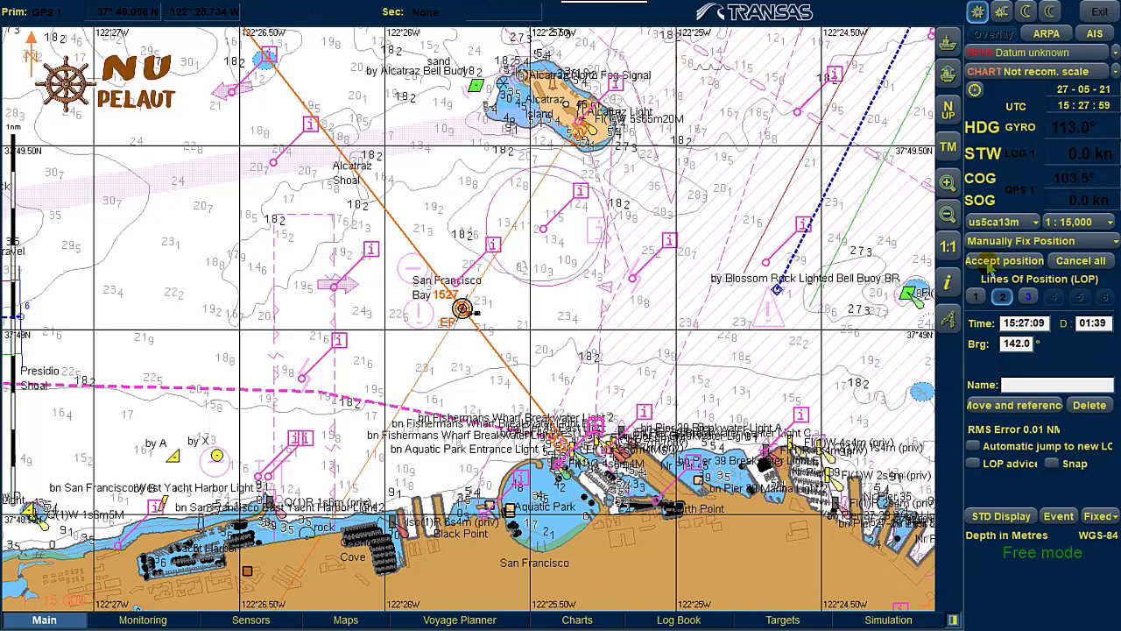
pyautogui.click(988, 263)
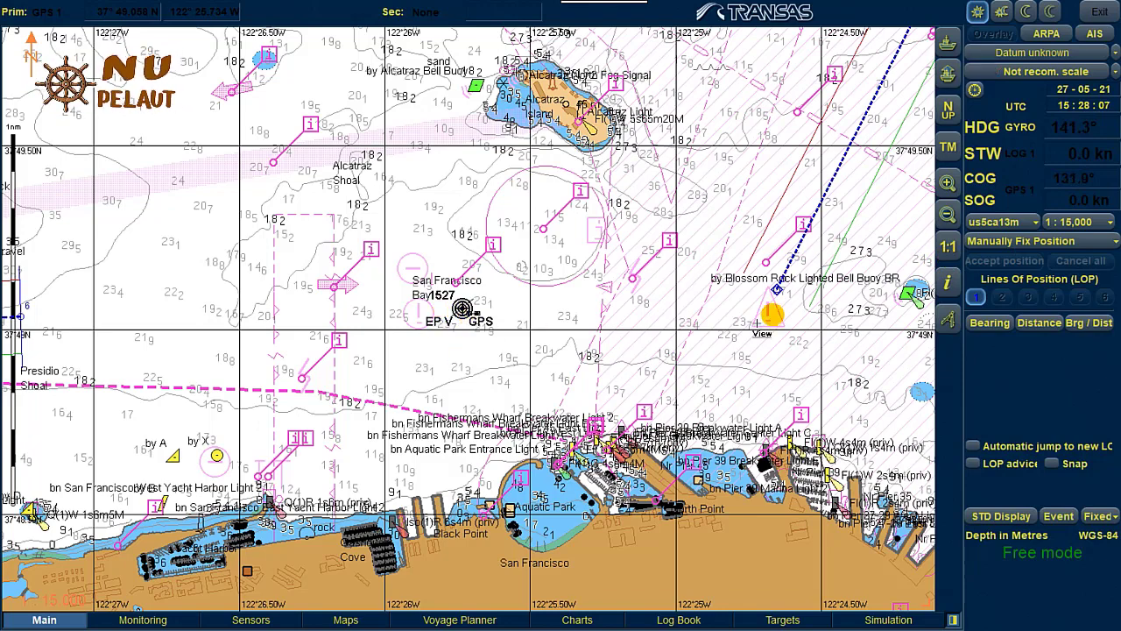
# Examine the accepted position fix closely against the ship's GPS position on the chart
pyautogui.click(947, 182)
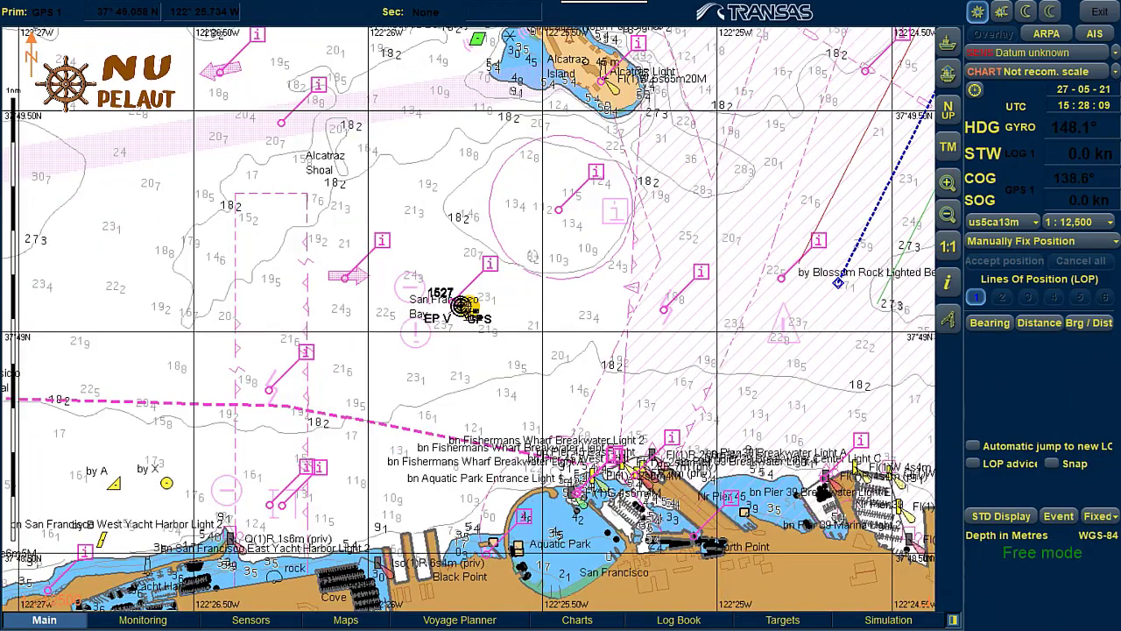
pyautogui.scroll(3, 458, 306)
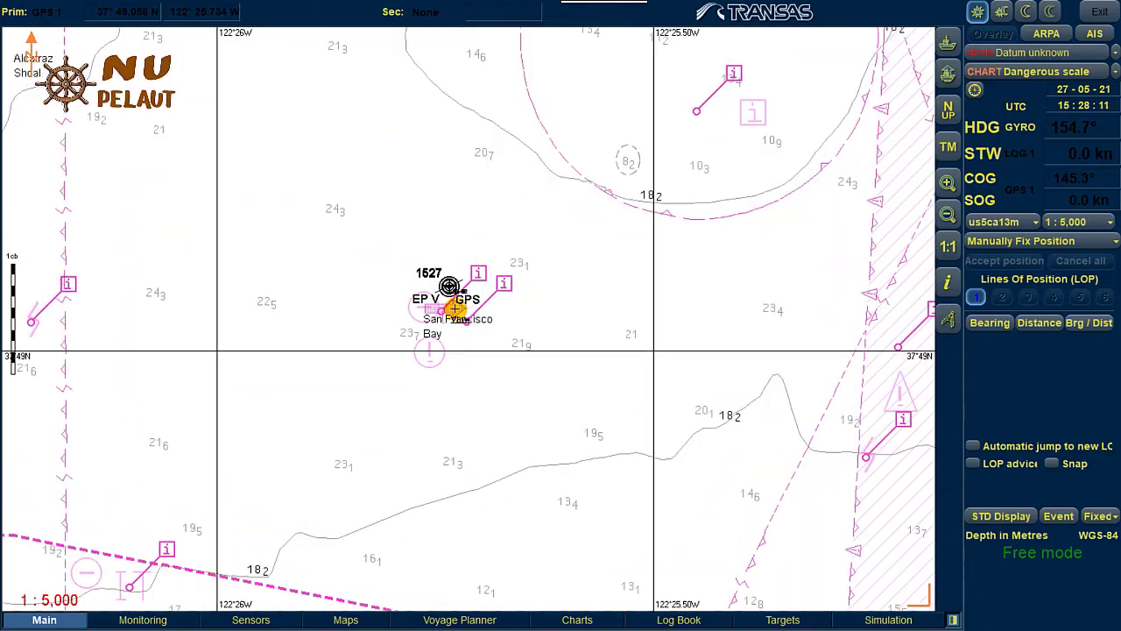
pyautogui.scroll(1, 454, 307)
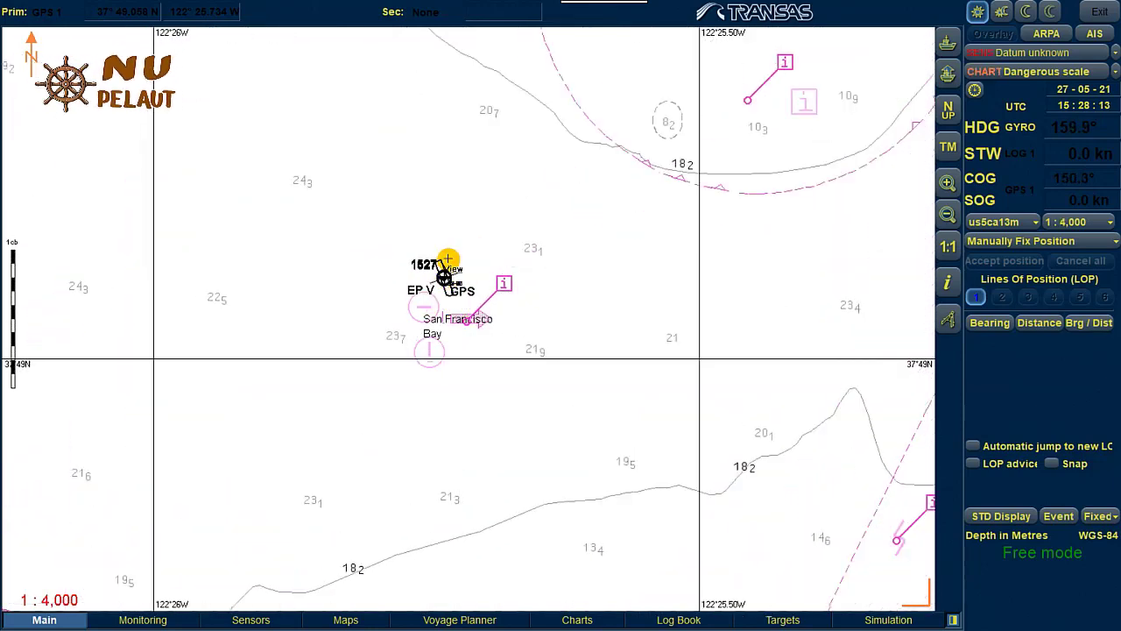
pyautogui.scroll(1, 454, 308)
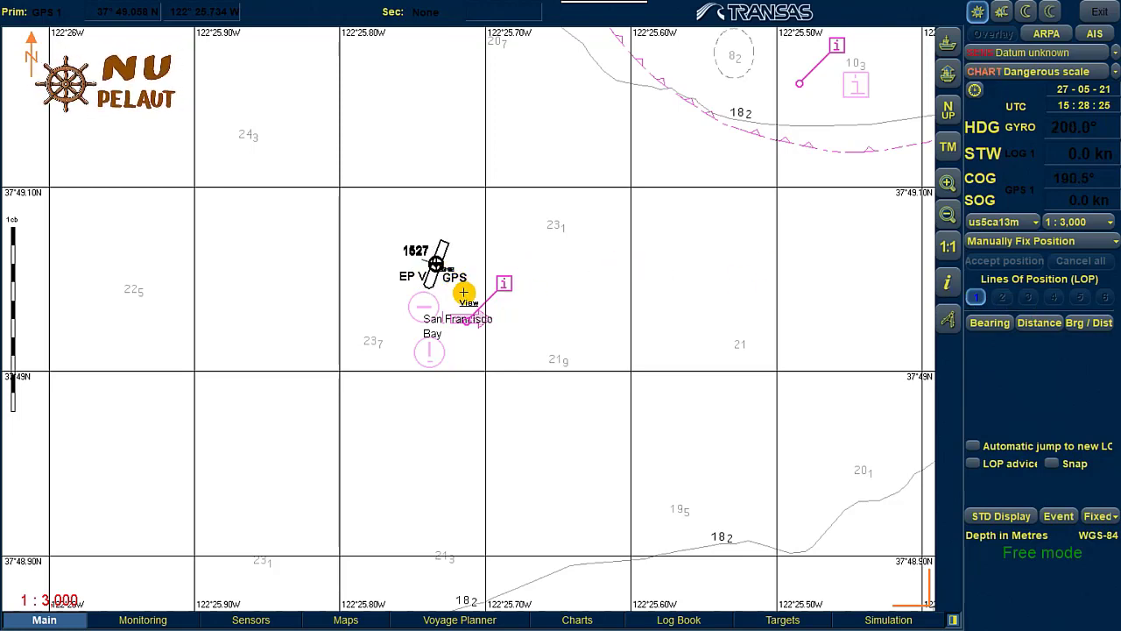
pyautogui.scroll(-1, 464, 292)
pyautogui.scroll(-1, 463, 292)
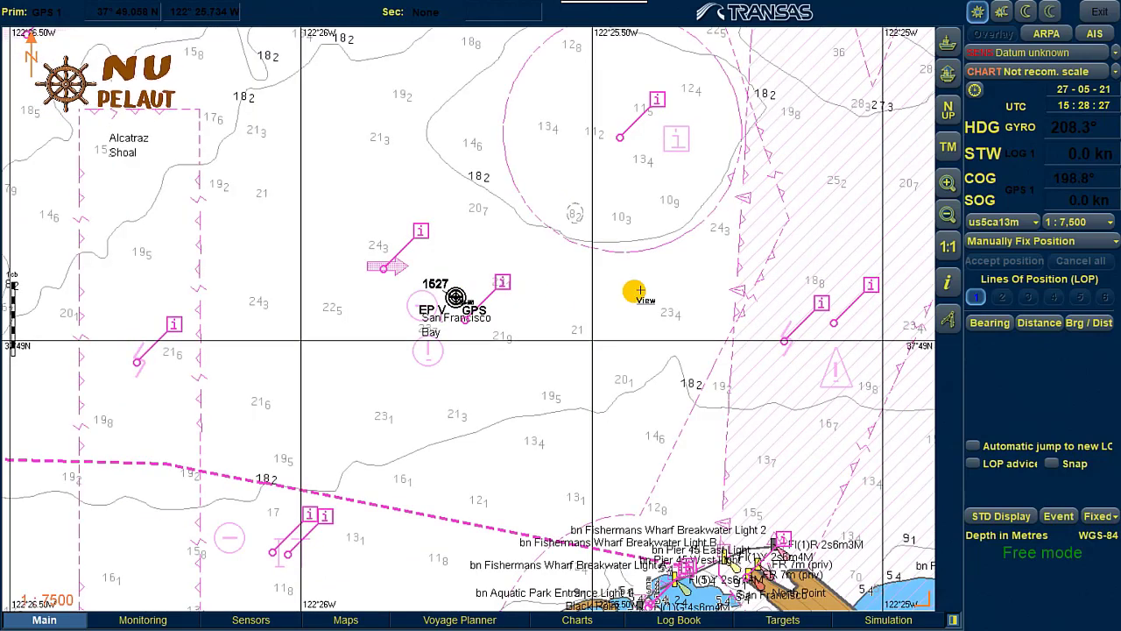
# Switch to the Simulation controls and move the ship by cursor to 37°49.049' N, 122°25.463' W, east of the fix
pyautogui.click(1015, 243)
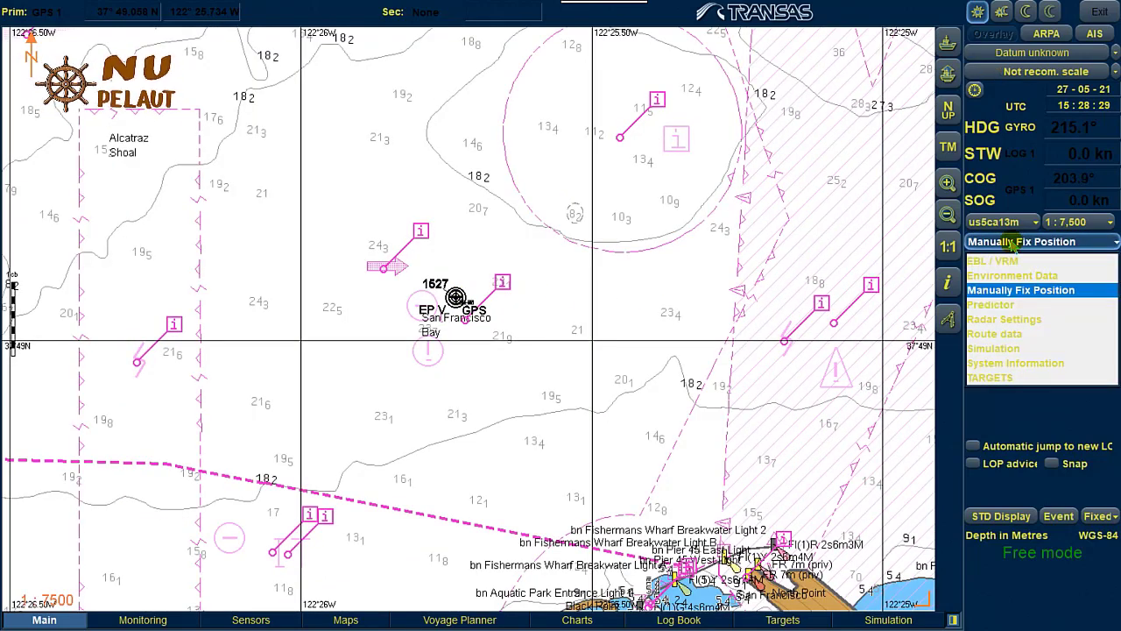
pyautogui.click(1015, 243)
pyautogui.click(1015, 244)
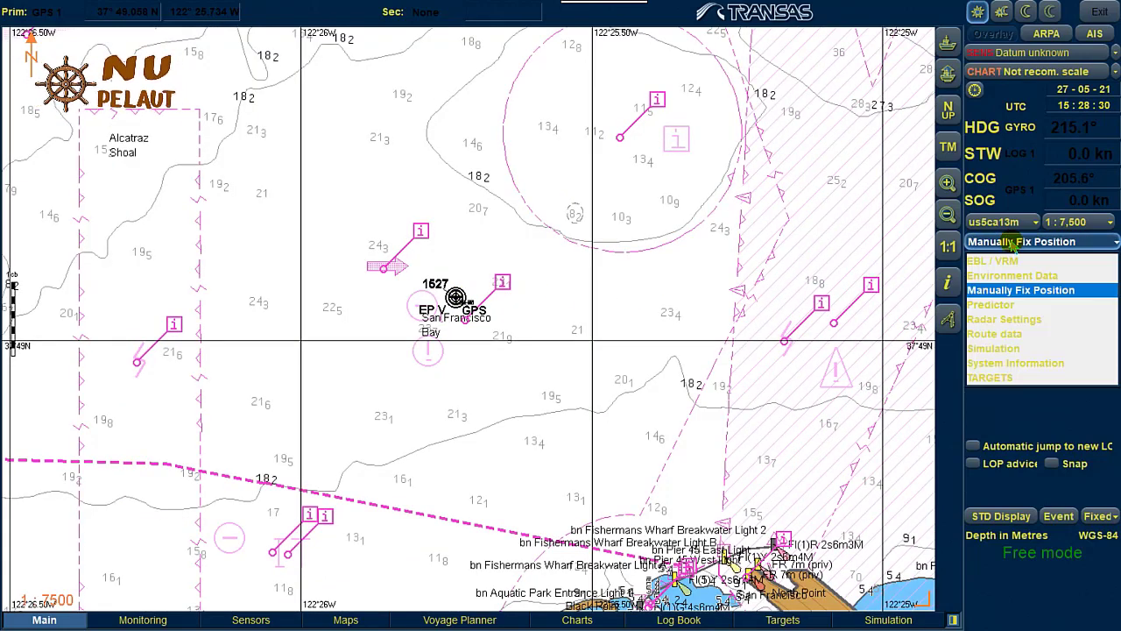
pyautogui.click(1007, 348)
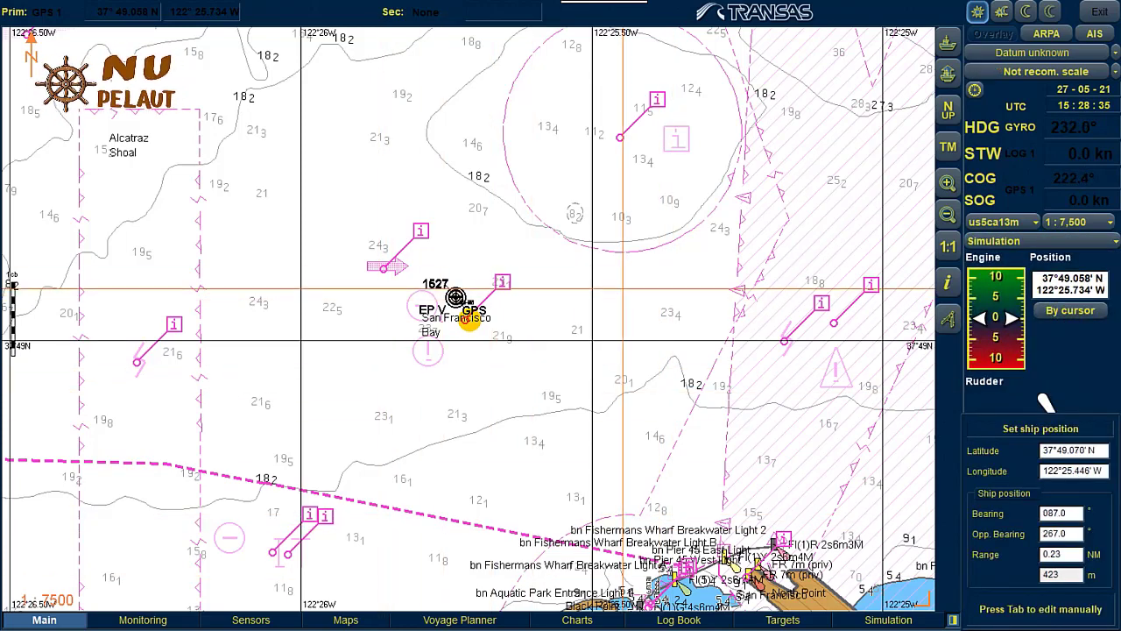
pyautogui.click(613, 304)
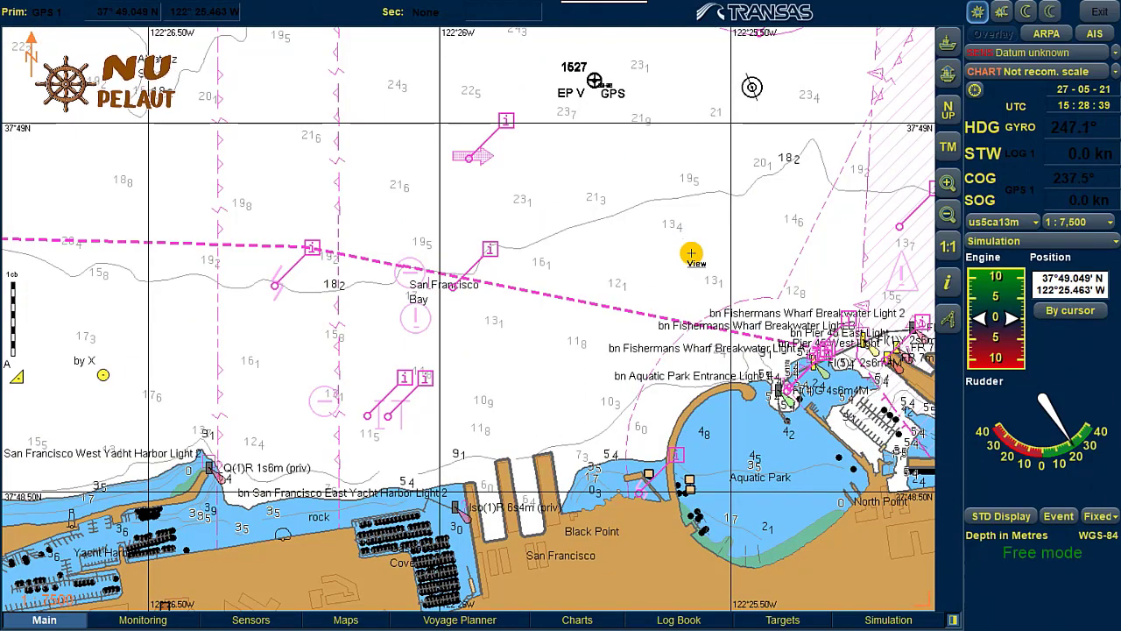
# Return to the Manually Fix Position controls with the relocated ship and its surroundings in view
pyautogui.scroll(1, 693, 253)
pyautogui.scroll(1, 693, 253)
pyautogui.scroll(-2, 692, 253)
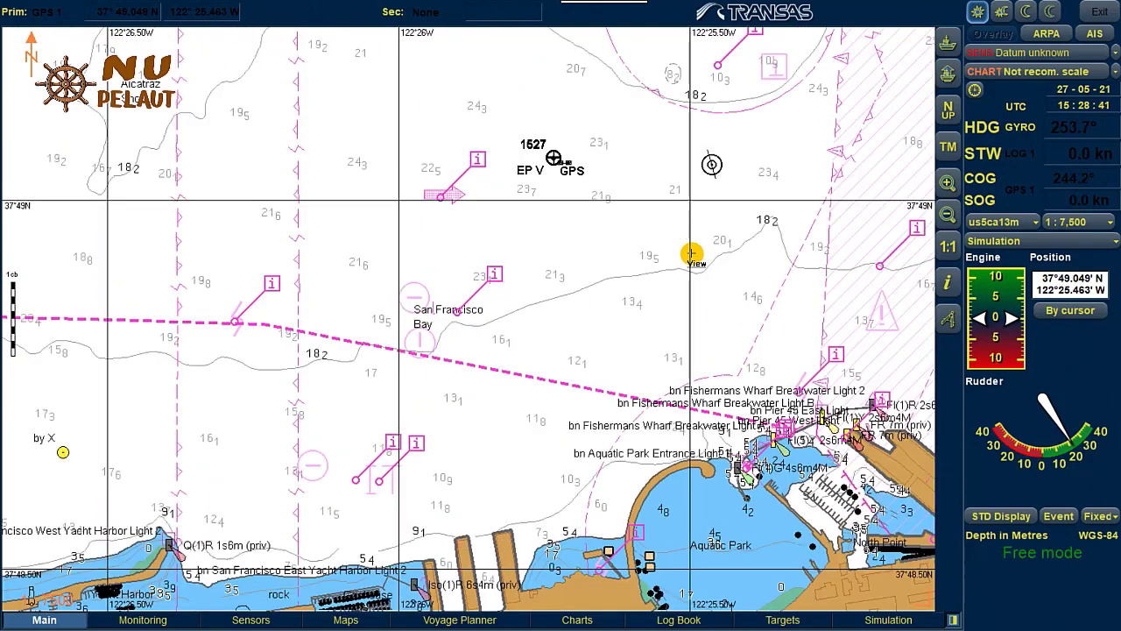
pyautogui.click(763, 164)
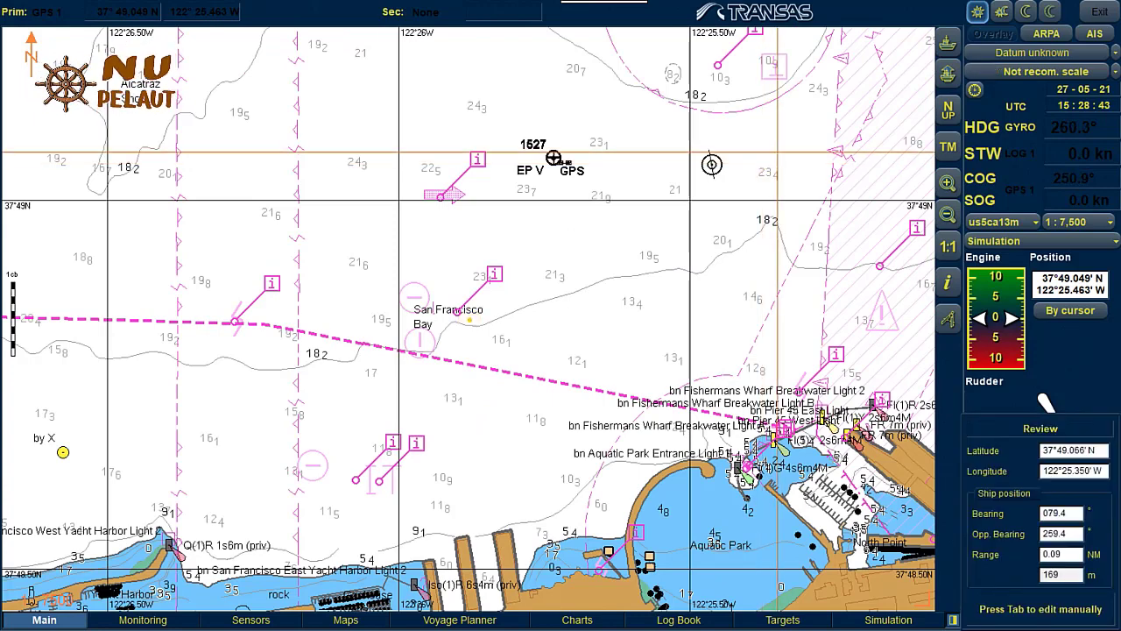
pyautogui.click(778, 153)
pyautogui.rightClick(468, 320)
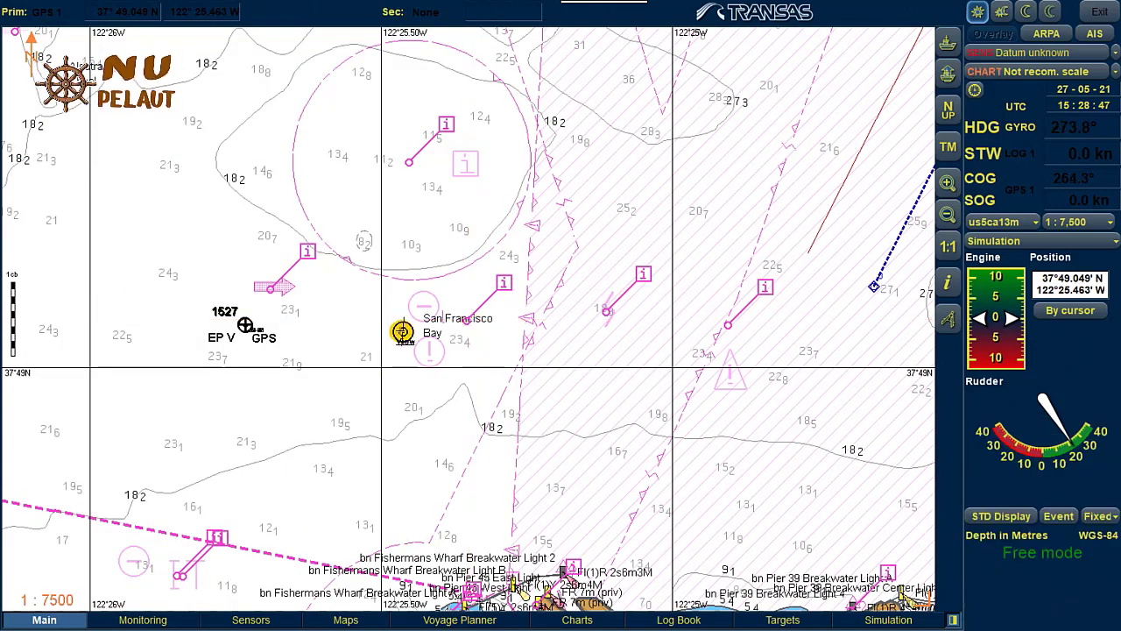
pyautogui.click(1038, 241)
pyautogui.click(1023, 299)
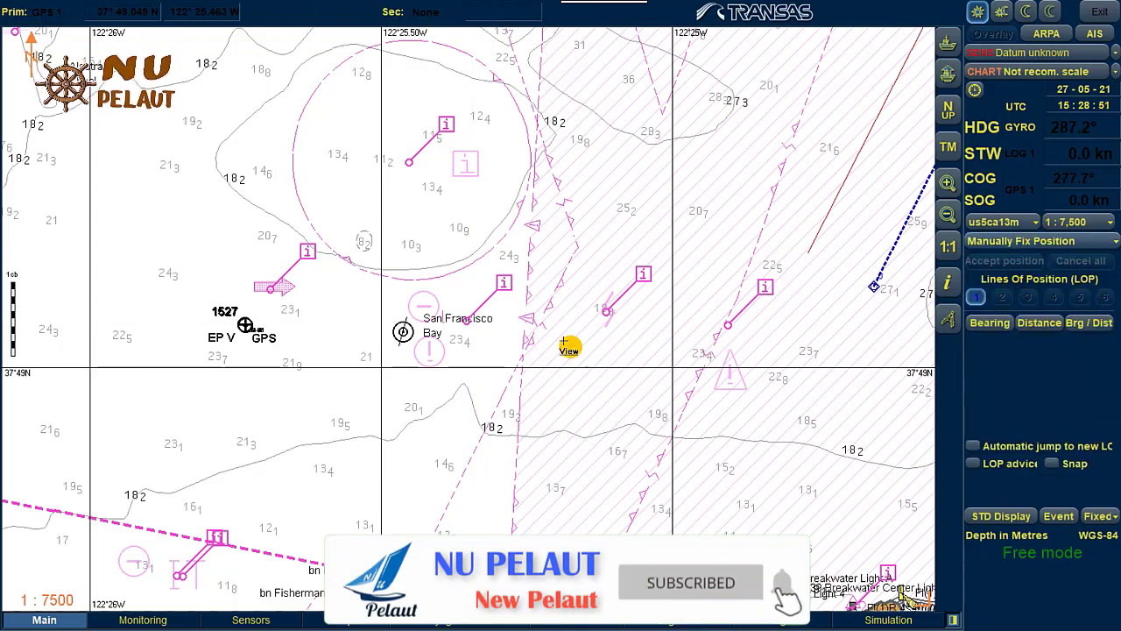
pyautogui.scroll(-2, 507, 313)
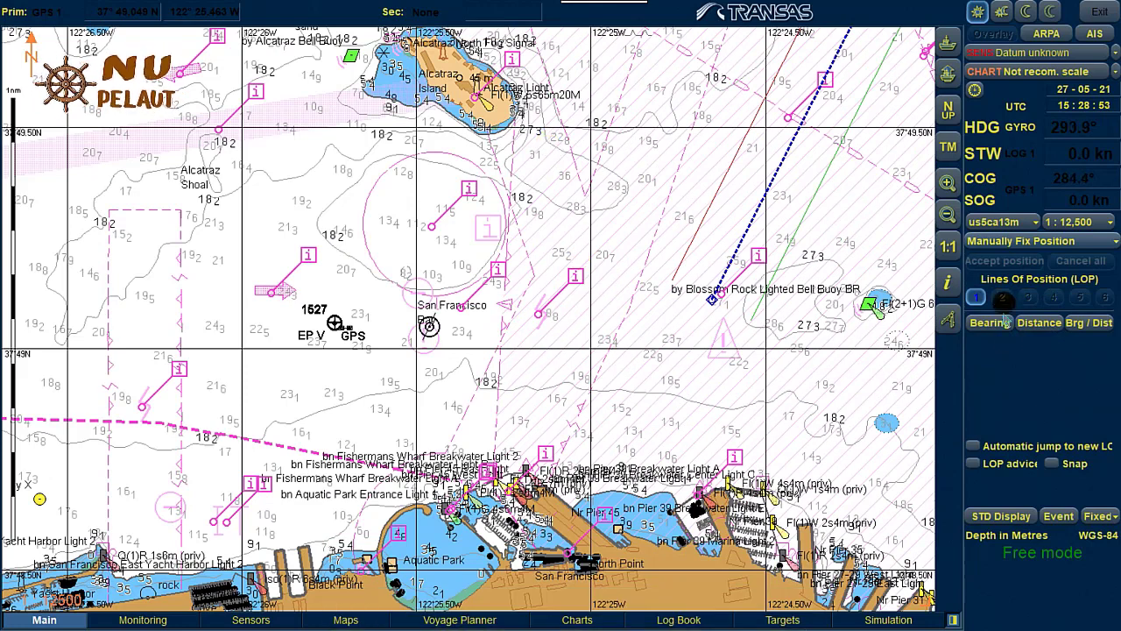
pyautogui.click(1036, 323)
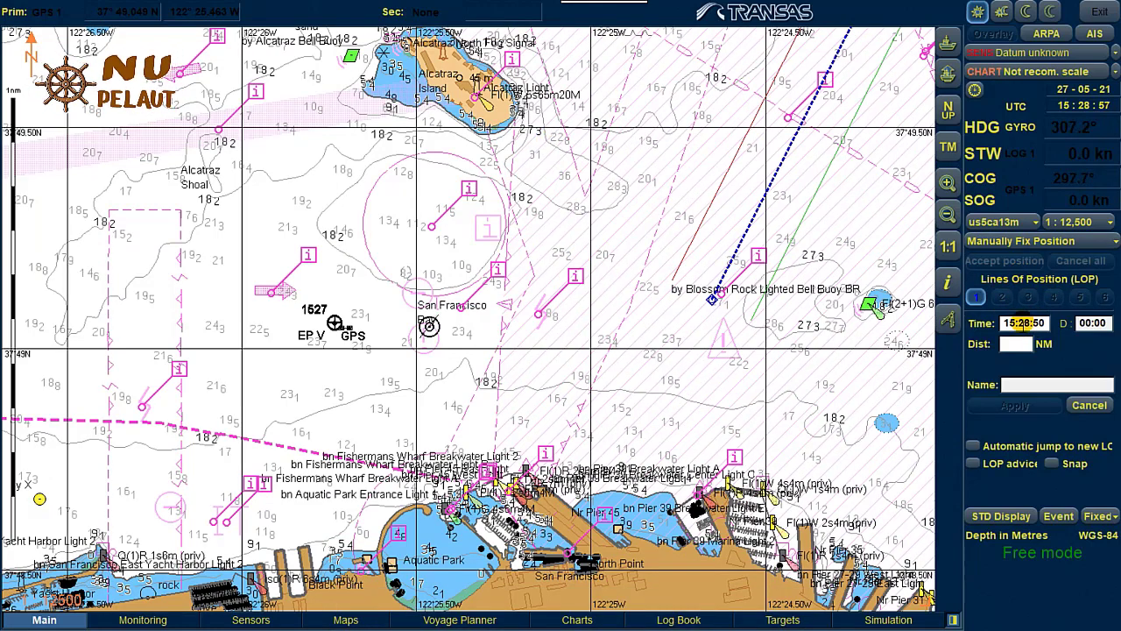
pyautogui.click(1006, 243)
pyautogui.click(1015, 289)
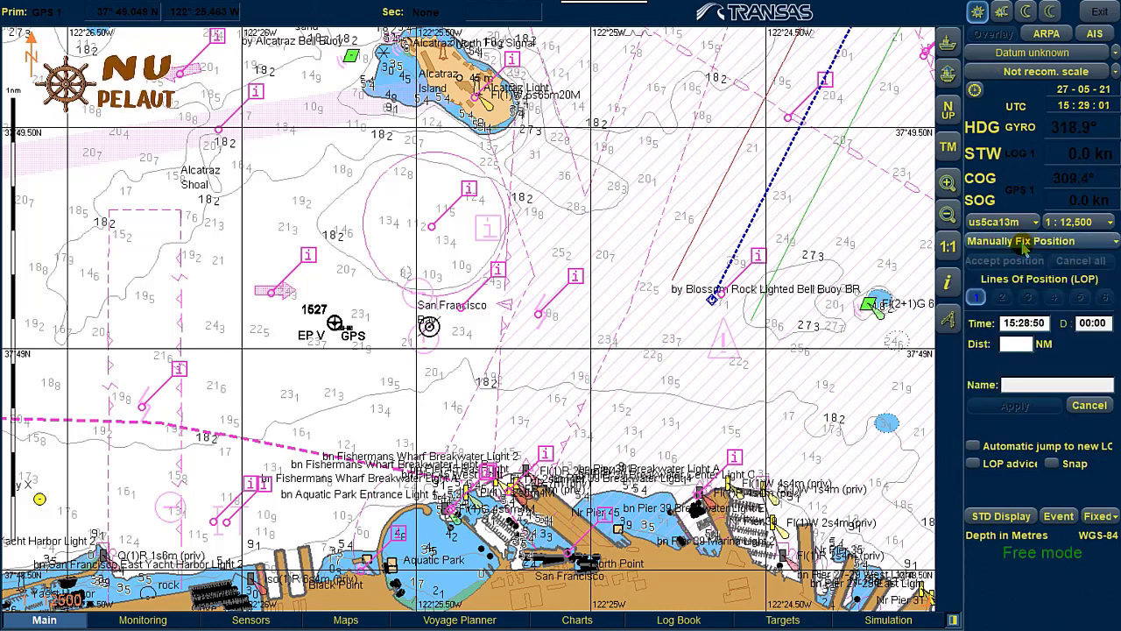
pyautogui.click(1025, 244)
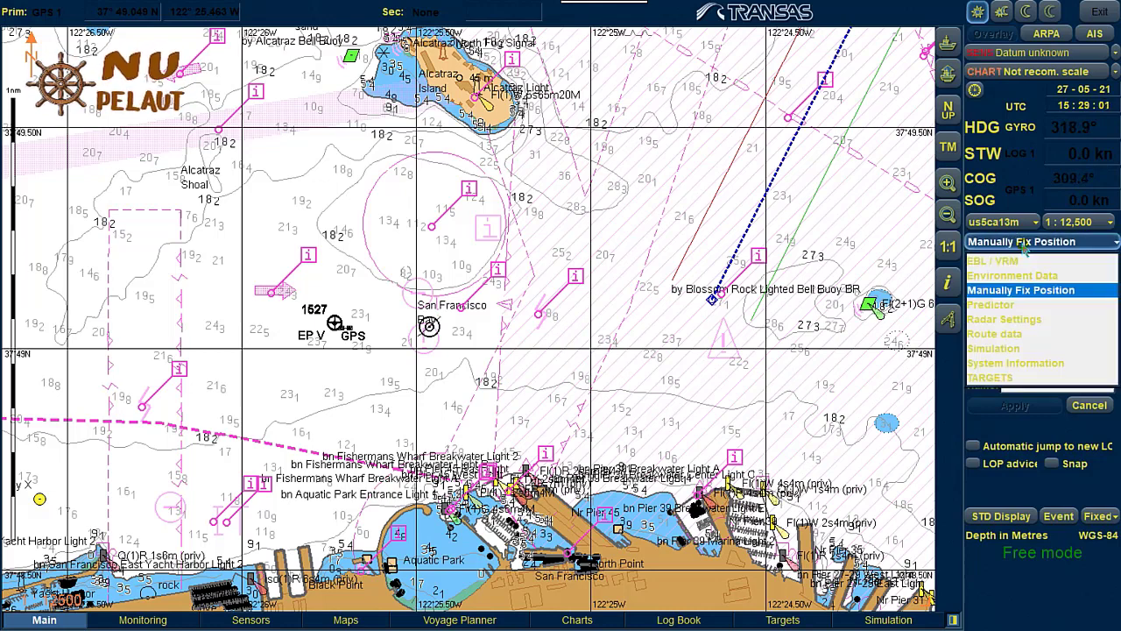
pyautogui.click(1021, 290)
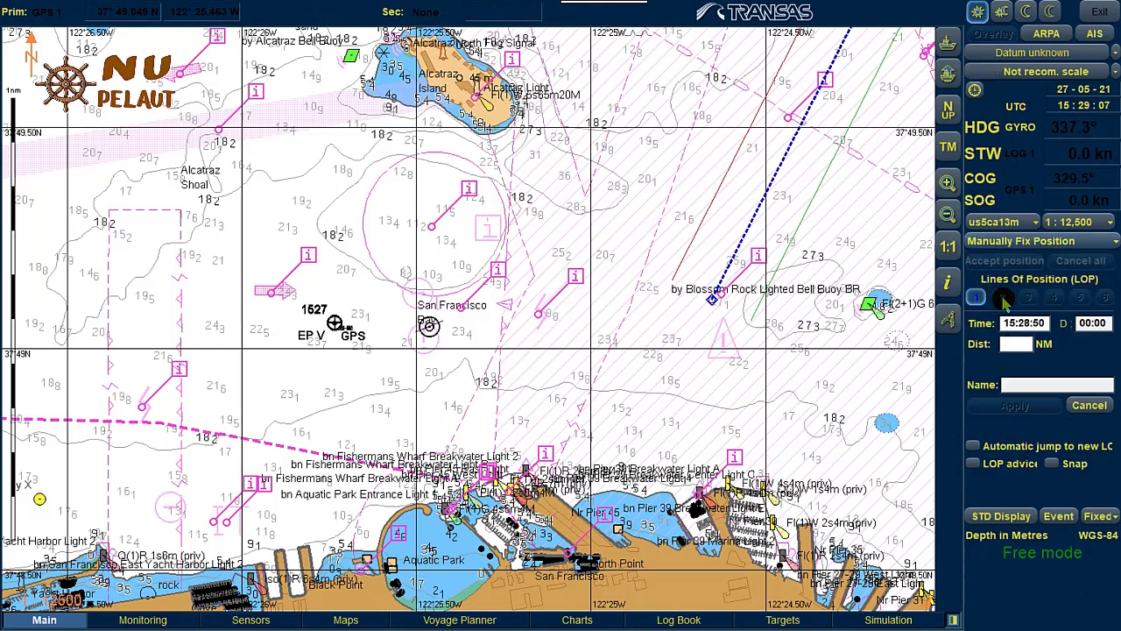
pyautogui.click(1087, 407)
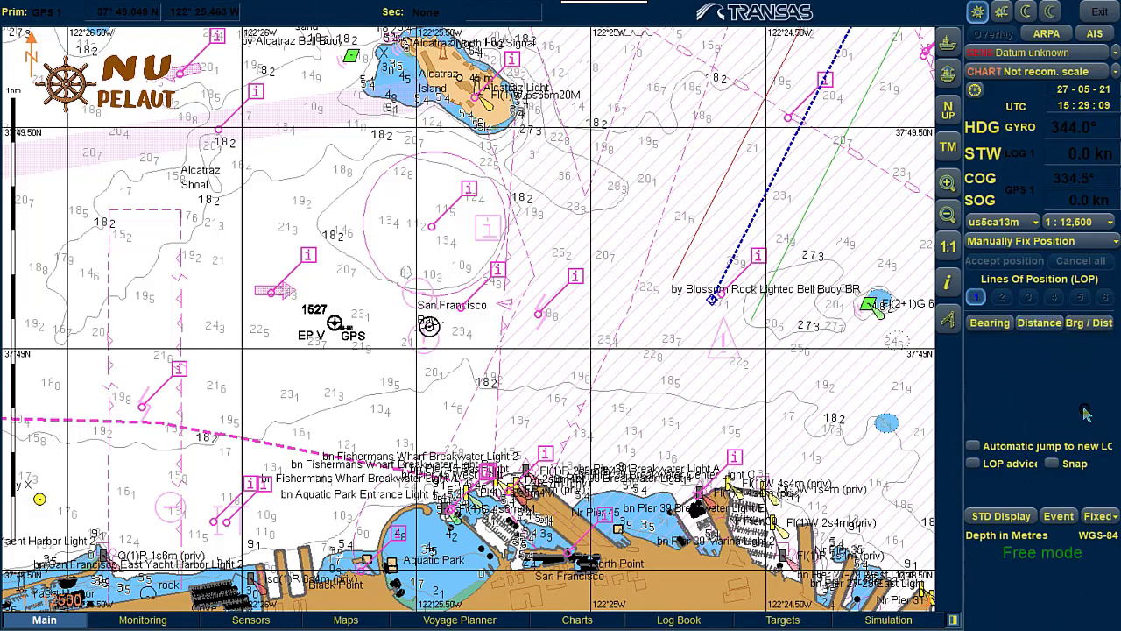
pyautogui.click(1007, 242)
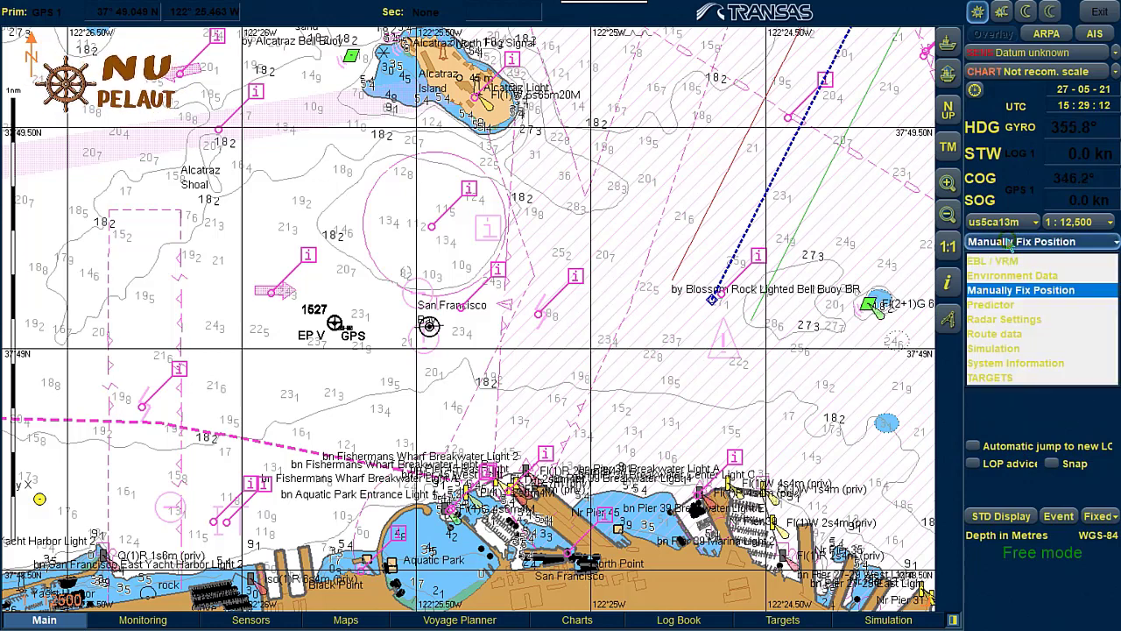
pyautogui.click(1007, 291)
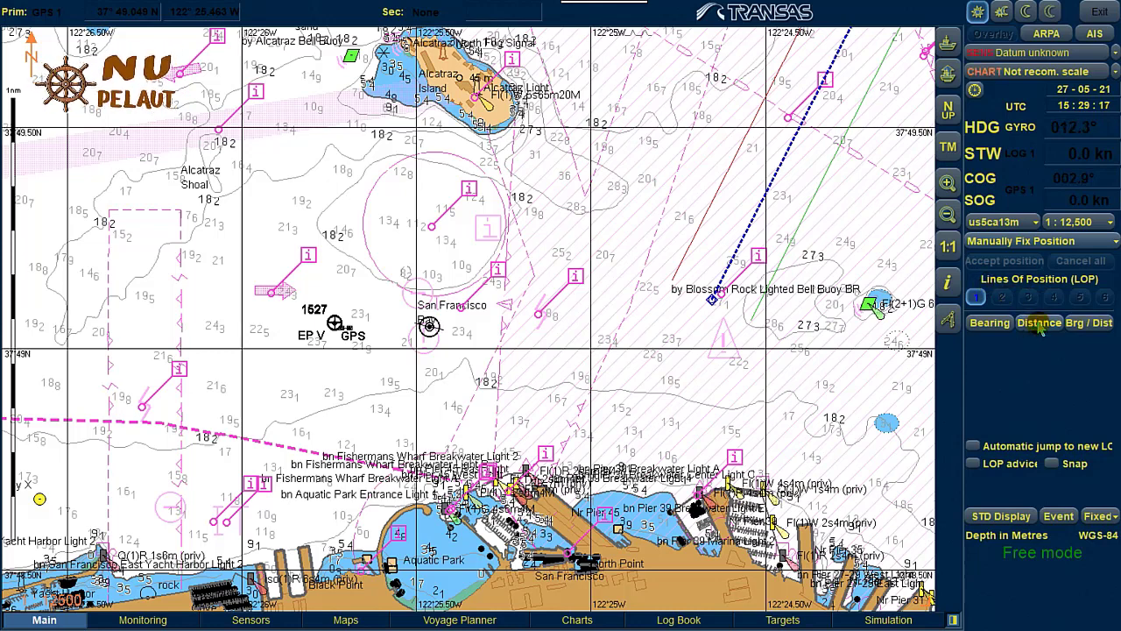
# Create the first distance line of position with a range of 0.50 NM around the ship
pyautogui.click(1040, 324)
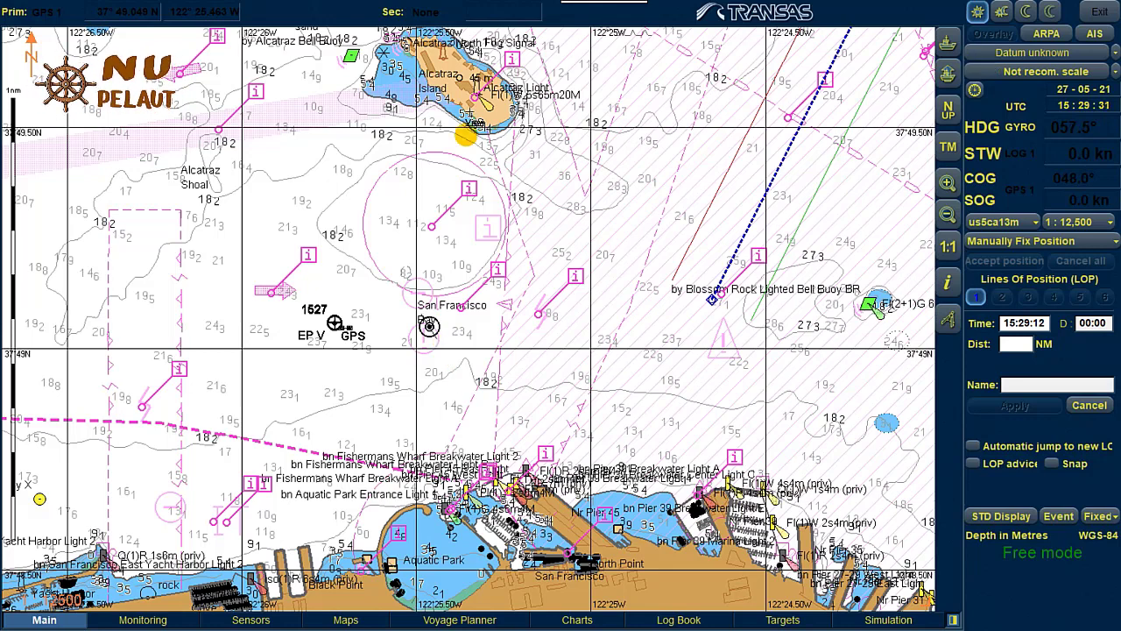
pyautogui.moveTo(475, 87)
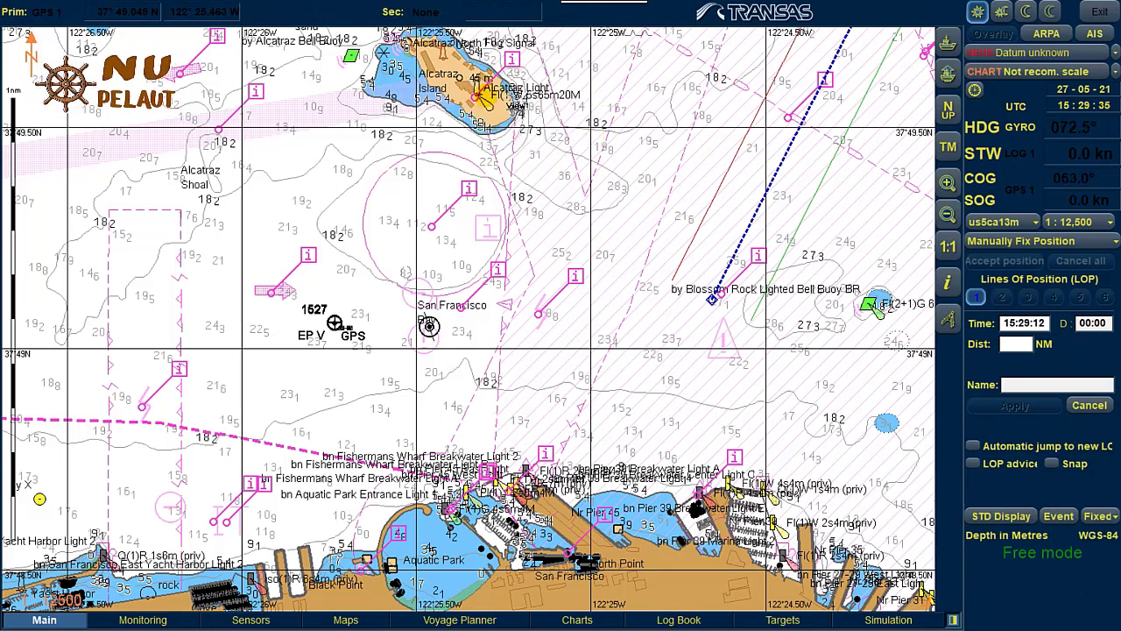
pyautogui.click(1012, 344)
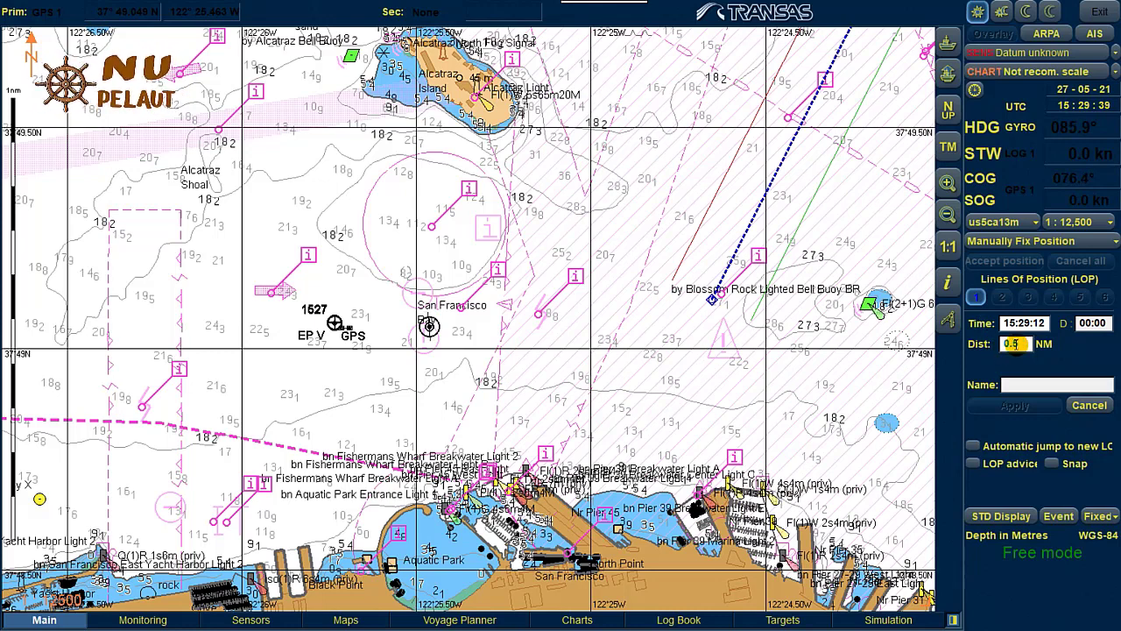
pyautogui.write('0.50')
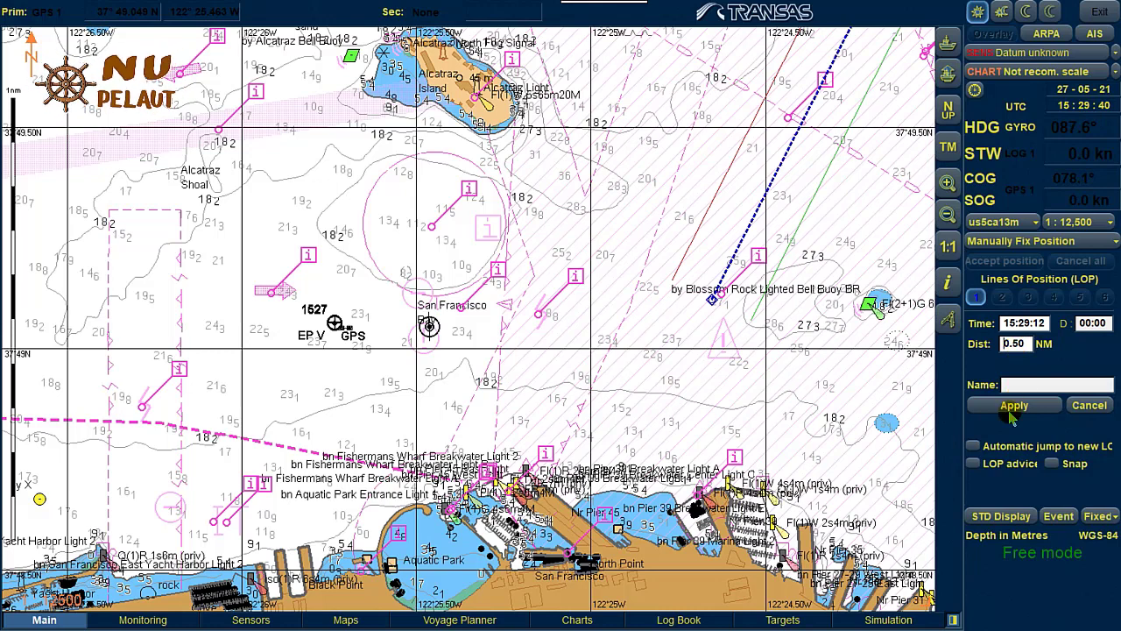
pyautogui.click(1014, 407)
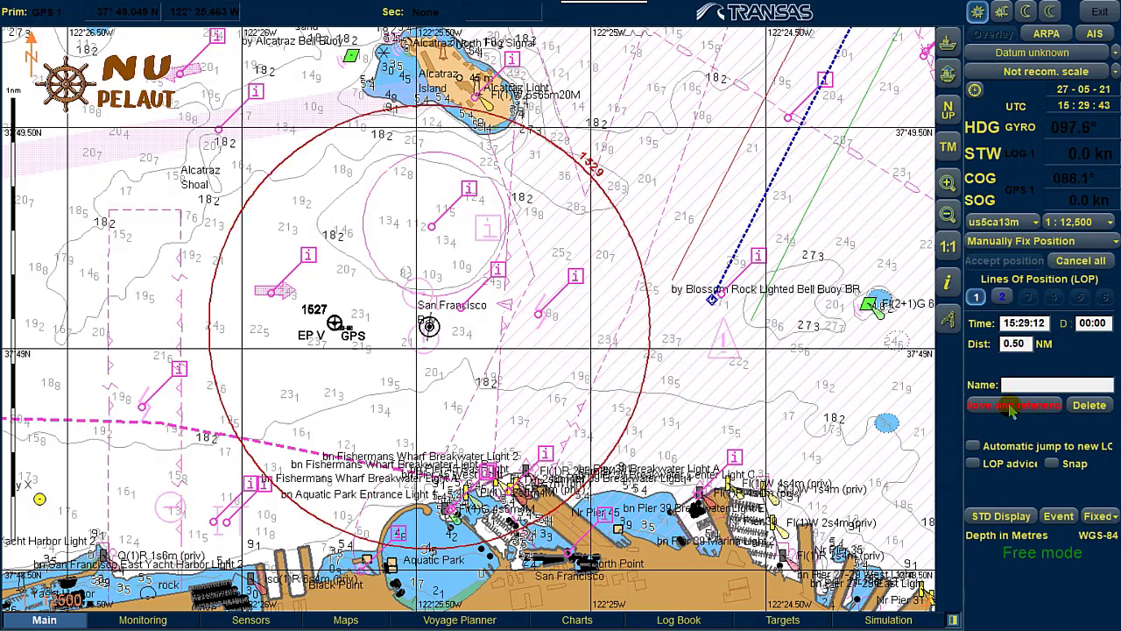
# Move the 0.50 NM distance circle and reference it to Alcatraz Light on Alcatraz Island
pyautogui.click(429, 326)
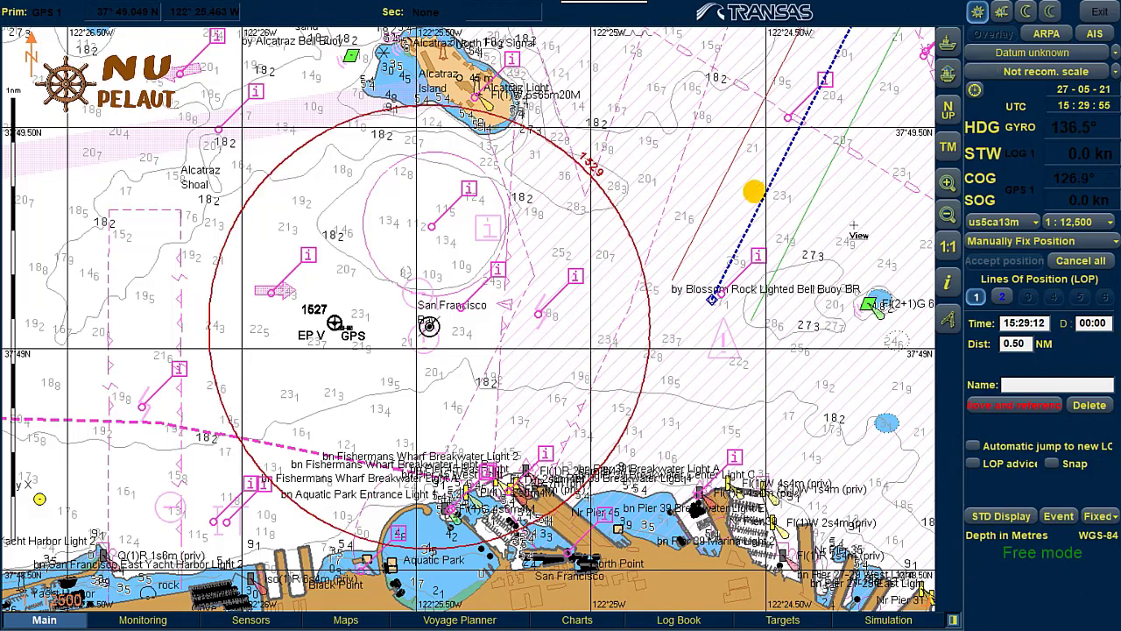
pyautogui.click(1001, 406)
pyautogui.click(468, 321)
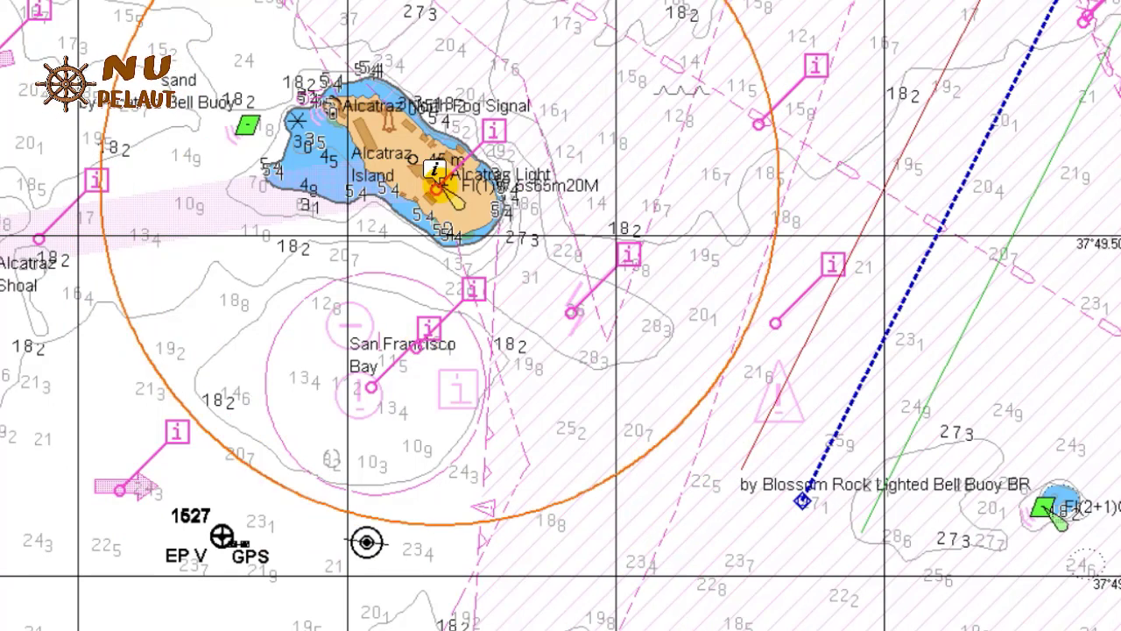
pyautogui.scroll(-3, 442, 191)
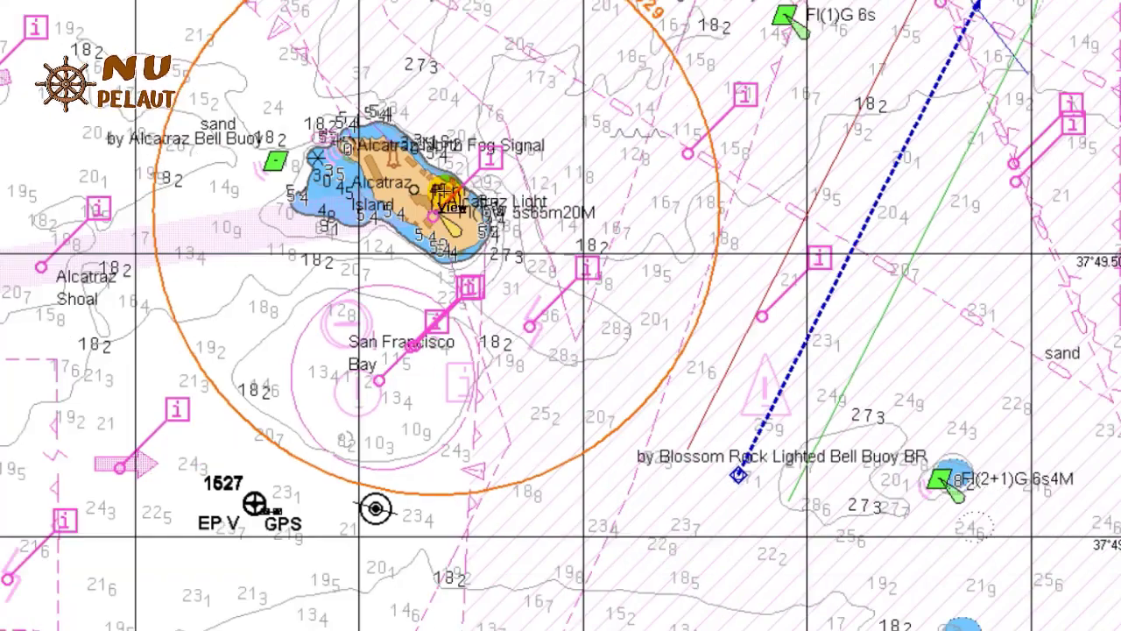
pyautogui.scroll(2, 442, 191)
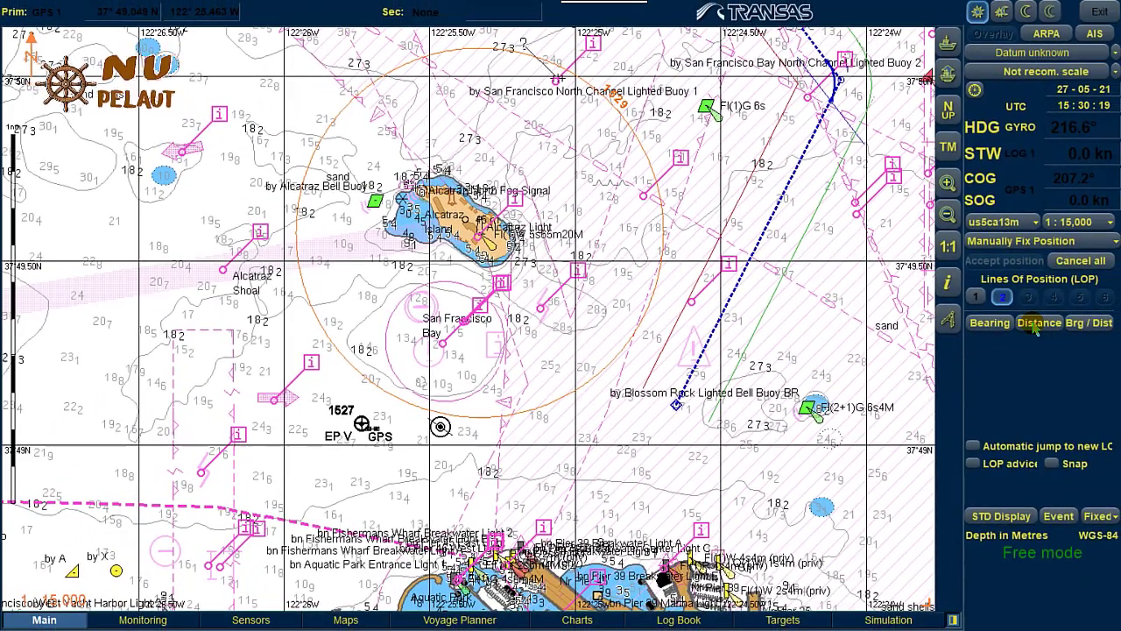
# Create the second distance line of position with a range of 0.40 NM
pyautogui.click(1039, 326)
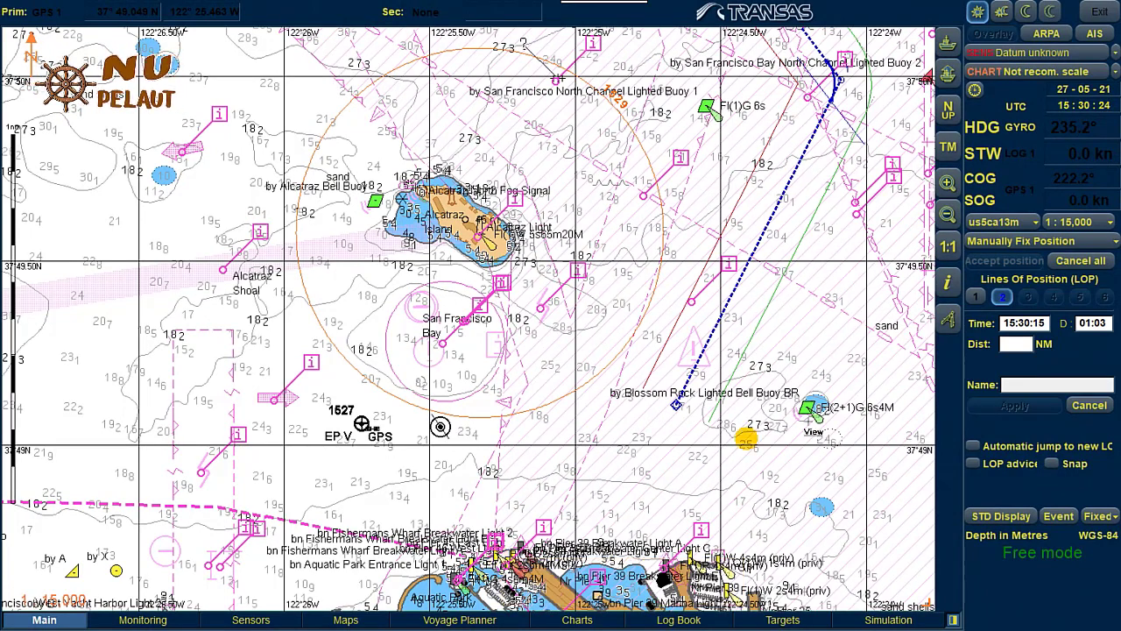
pyautogui.click(1015, 344)
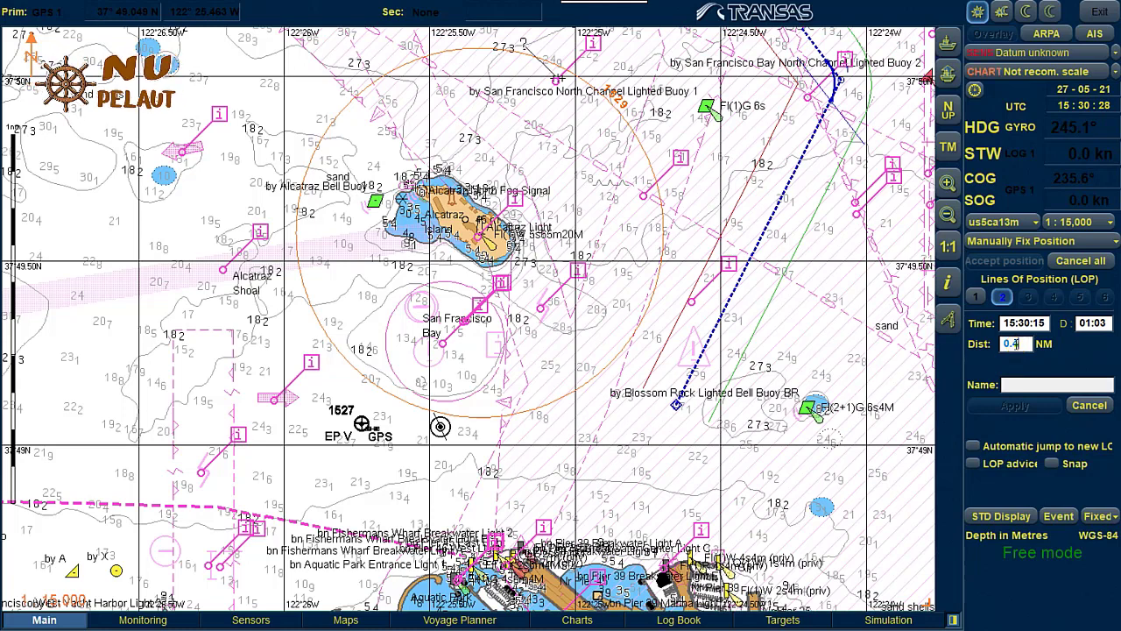
pyautogui.write('0.4')
pyautogui.click(1003, 409)
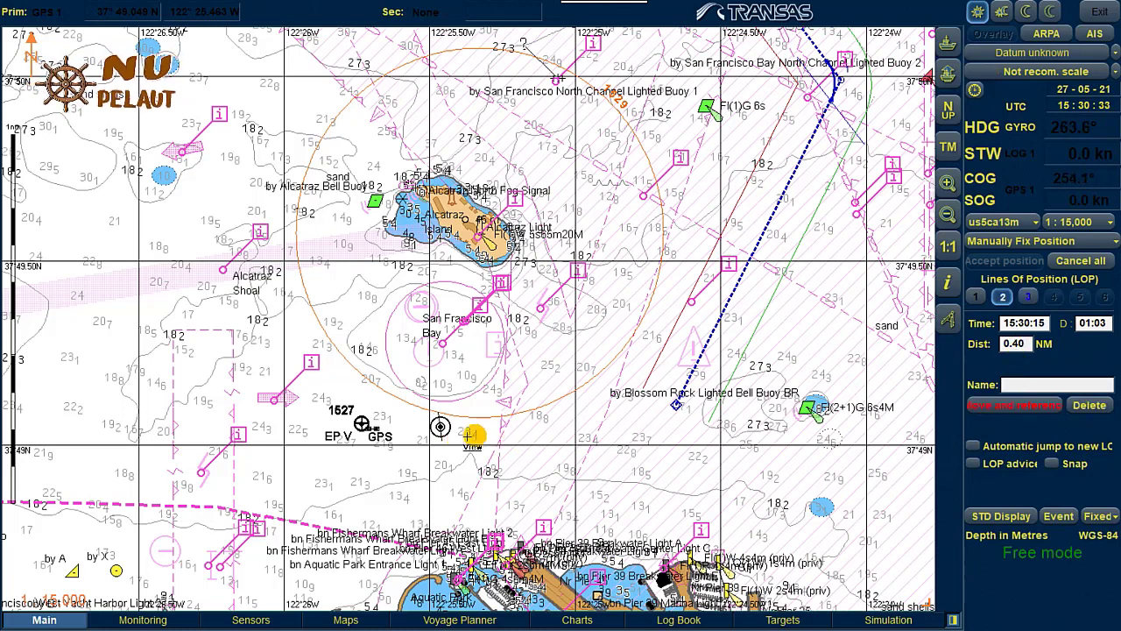
# Reference the 0.40 NM circle to a charted light near Fishermans Wharf and accept the position where both circles meet
pyautogui.click(441, 430)
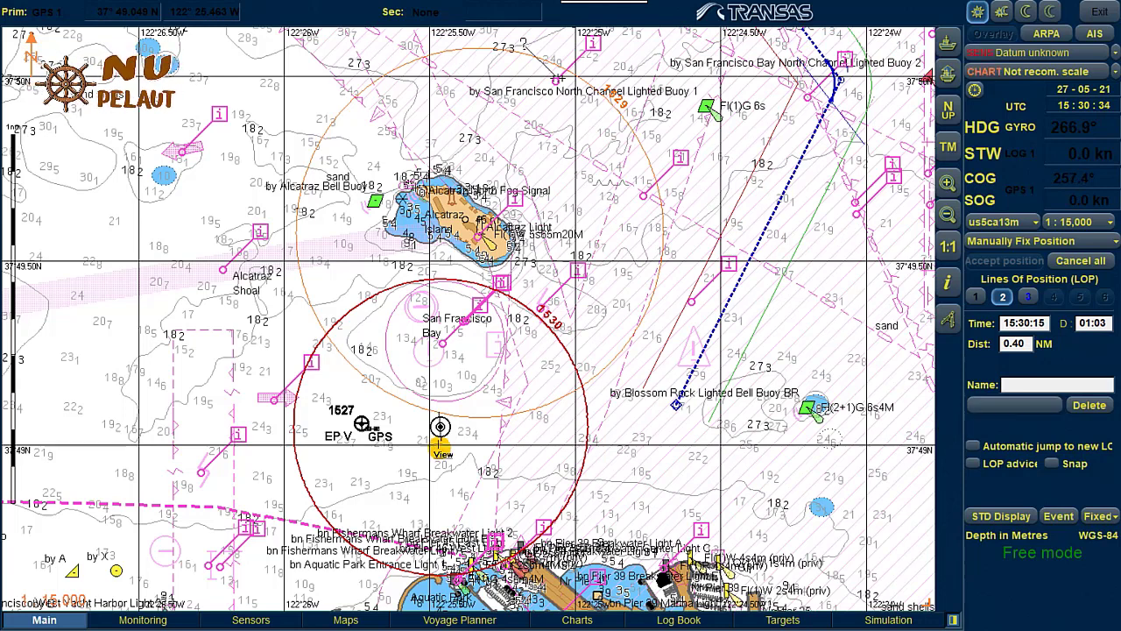
pyautogui.click(982, 405)
pyautogui.click(986, 407)
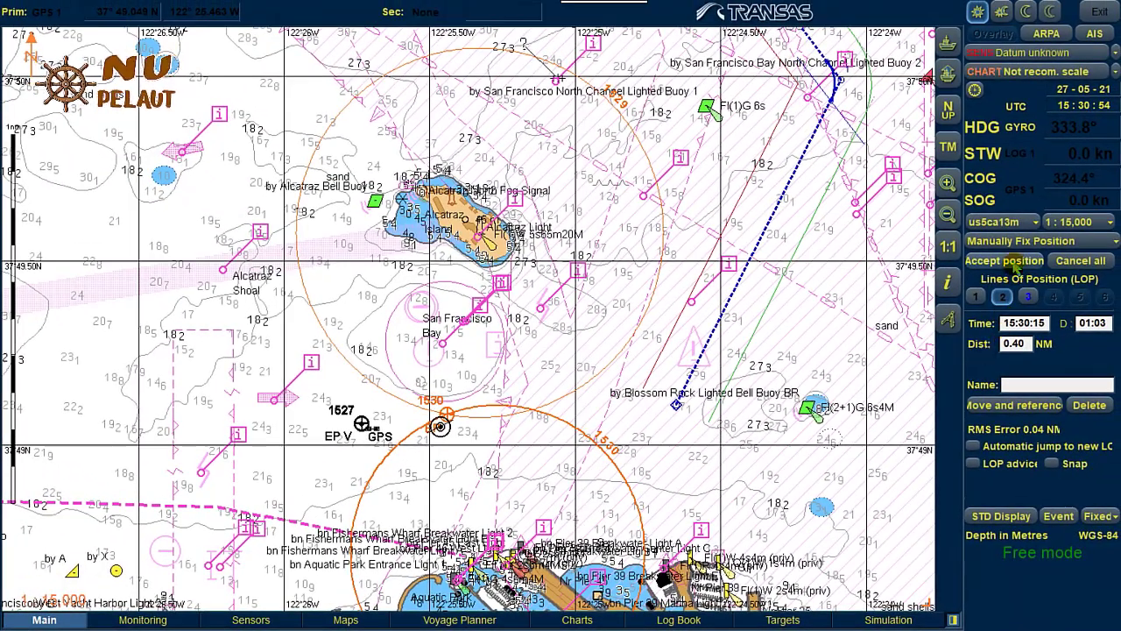
pyautogui.click(988, 261)
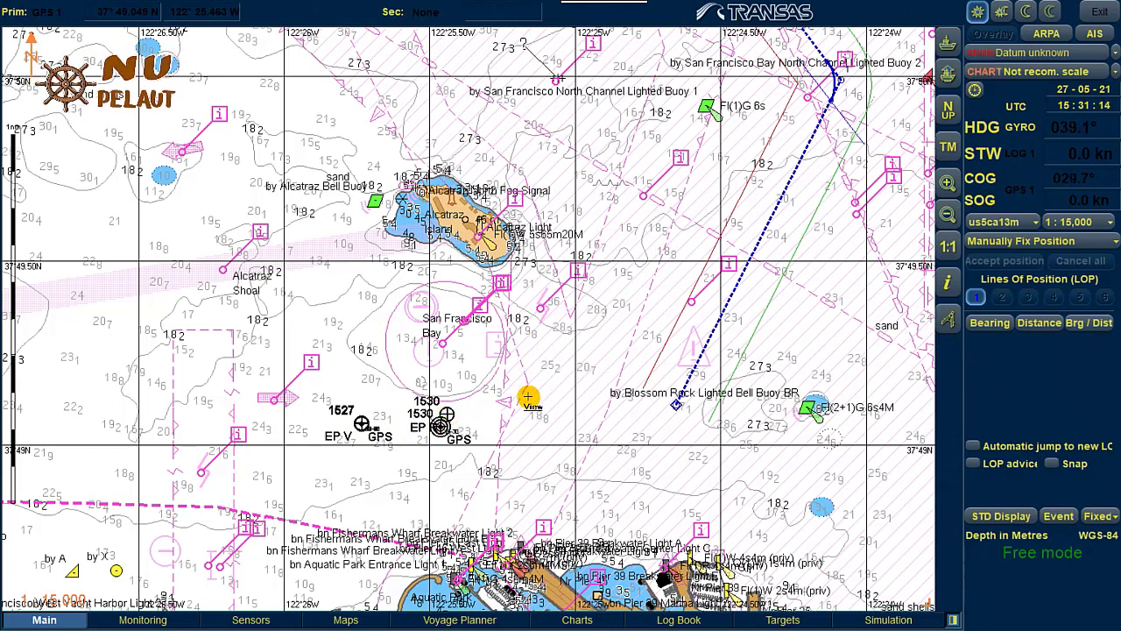
# Measure the bearing and range between the ship's GPS position and the new 1530 distance fix with the ERBL
pyautogui.scroll(-1, 528, 396)
pyautogui.scroll(2, 528, 396)
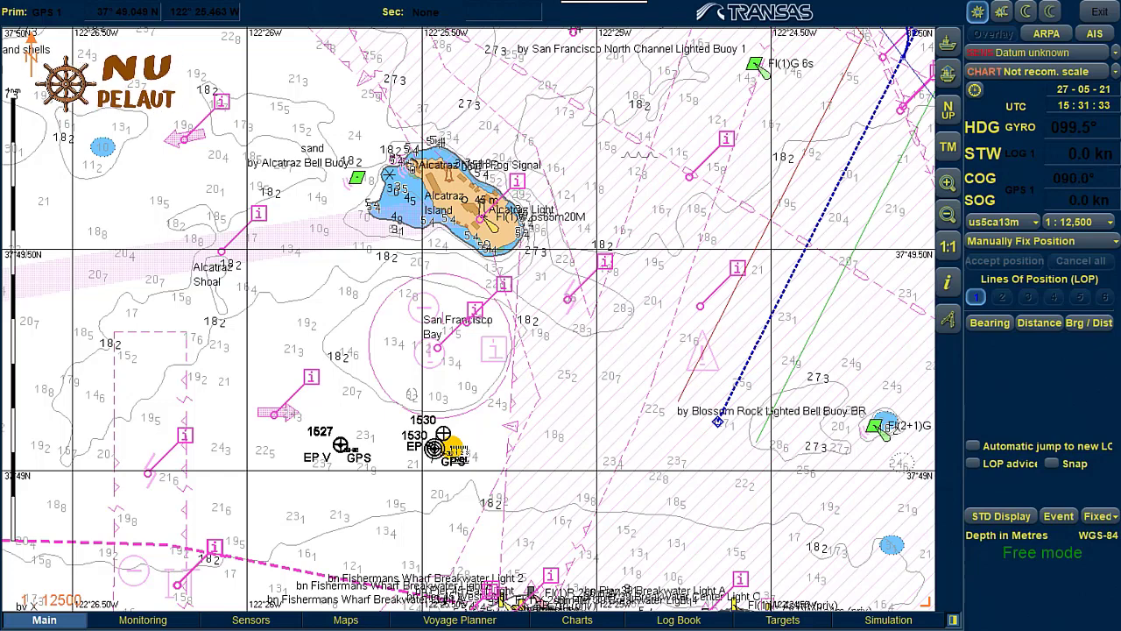
pyautogui.scroll(1, 453, 451)
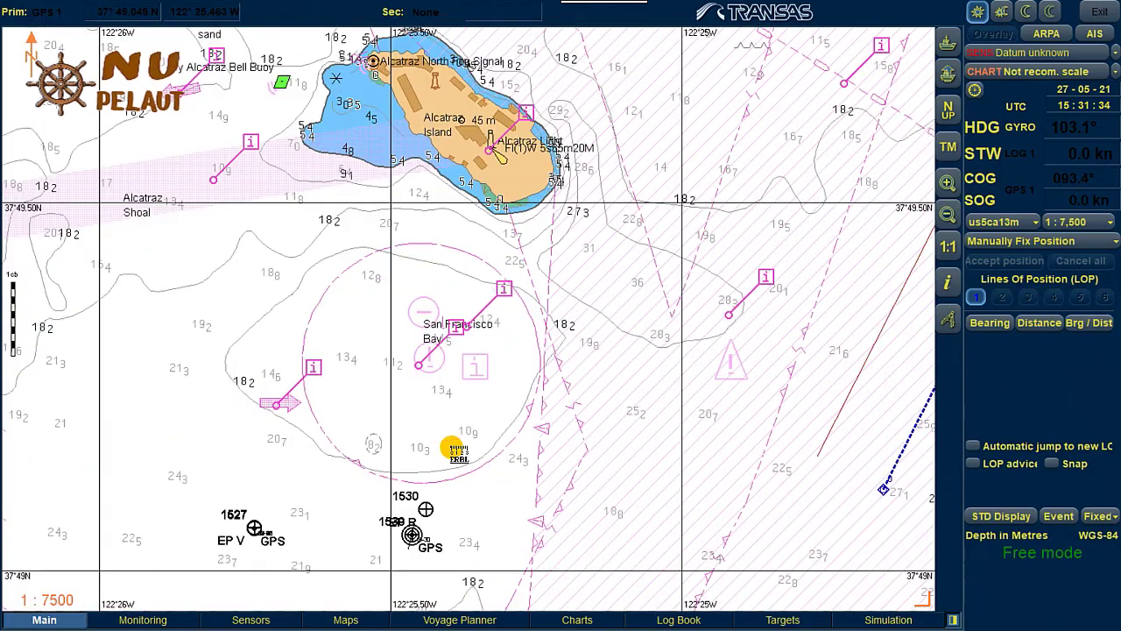
pyautogui.click(412, 536)
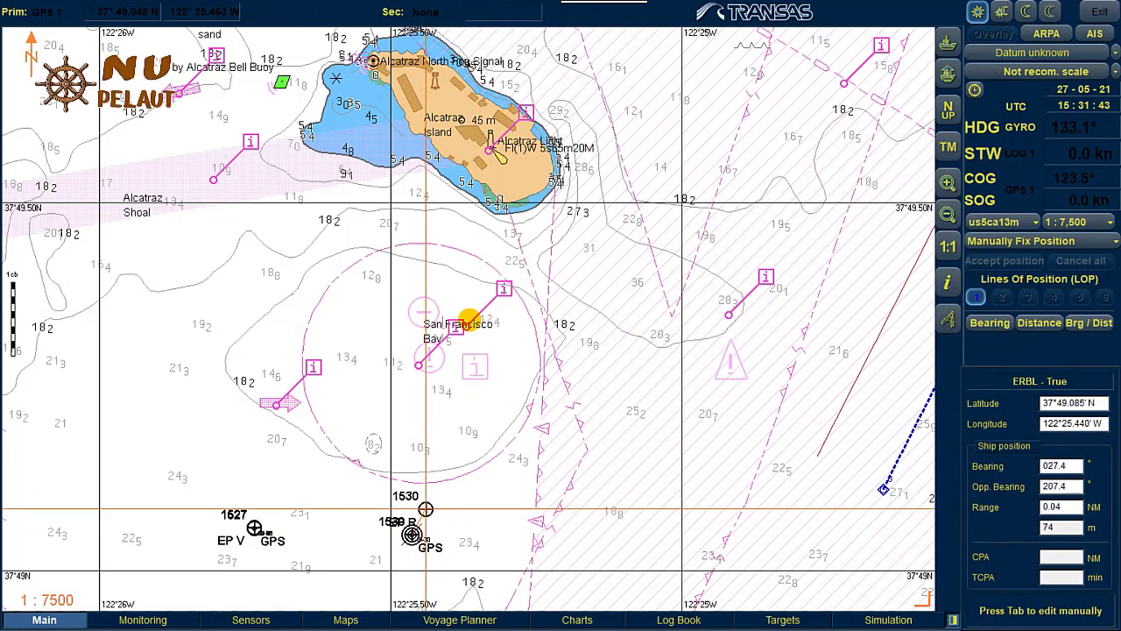
pyautogui.click(425, 509)
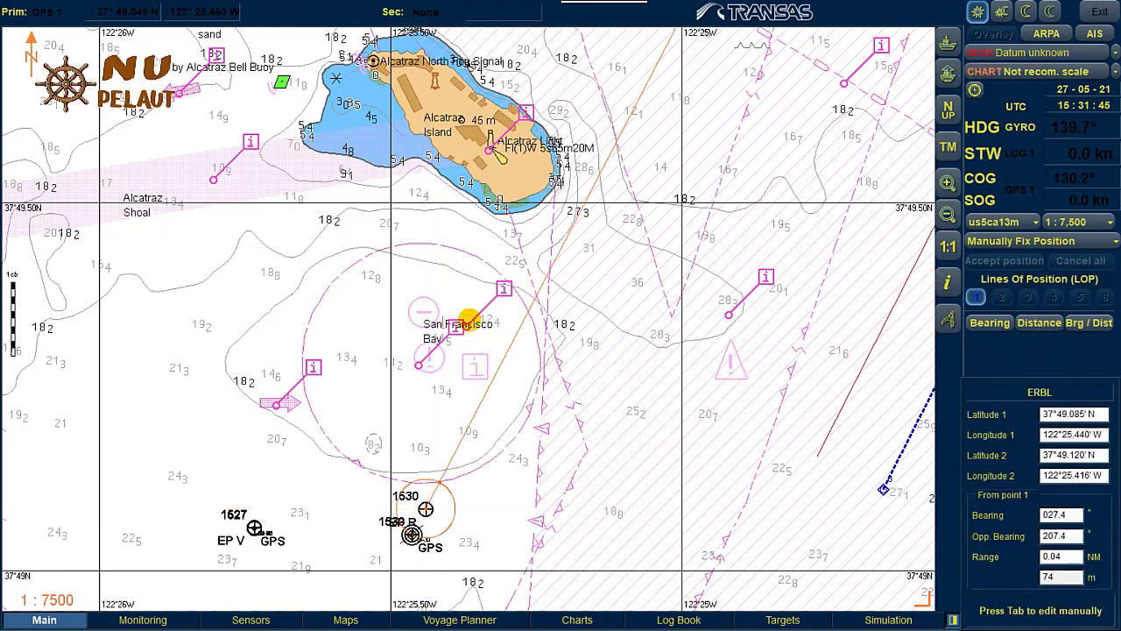
pyautogui.click(469, 319)
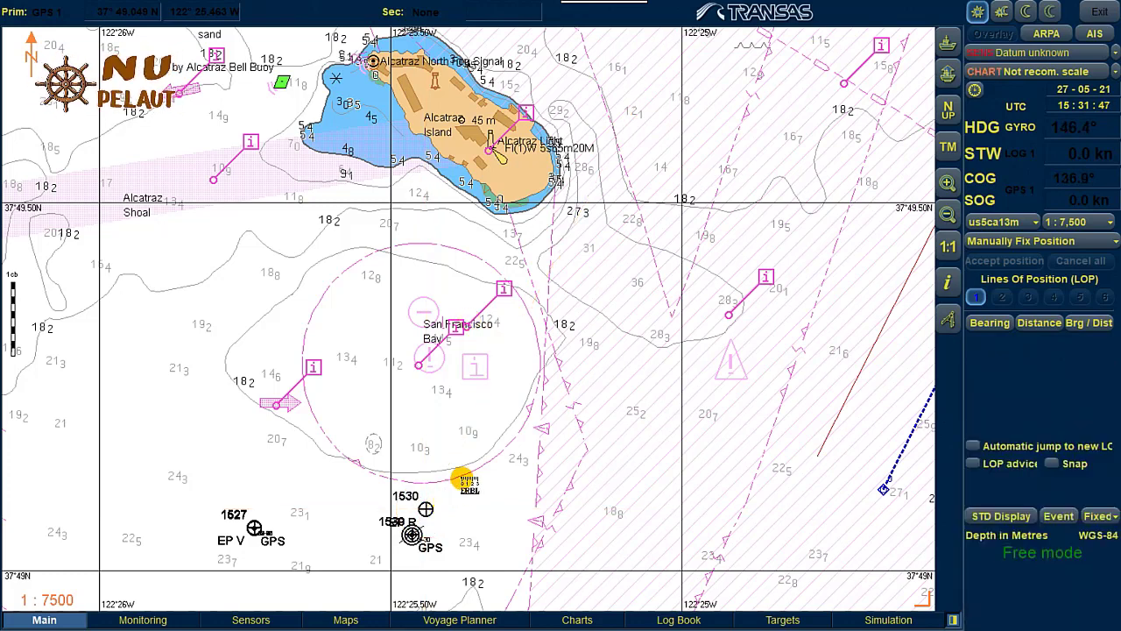
pyautogui.scroll(-1, 462, 478)
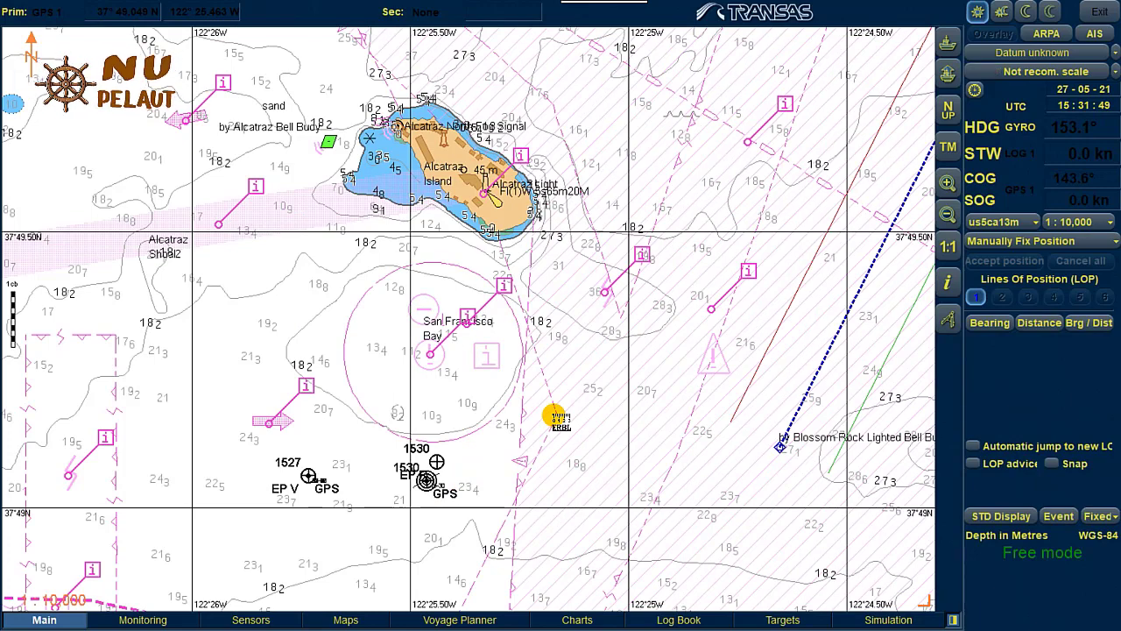
pyautogui.scroll(-1, 540, 428)
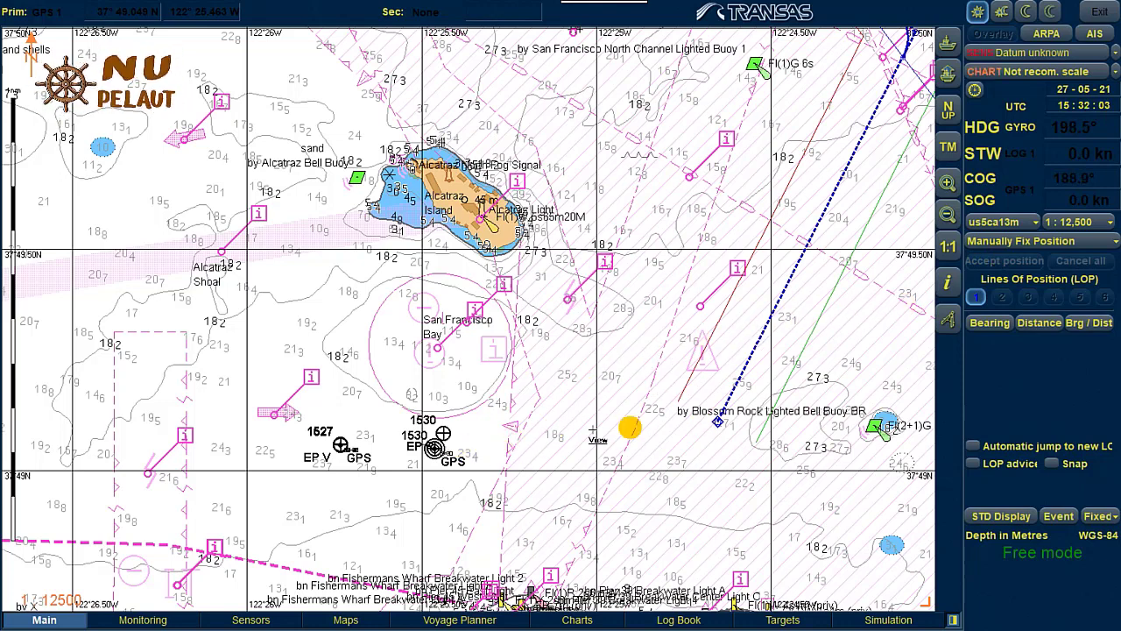
# Switch to the Simulation controls and move the ship by cursor to 37°49.083' N, 122°25.088' W, east of the 1530 fix
pyautogui.click(976, 243)
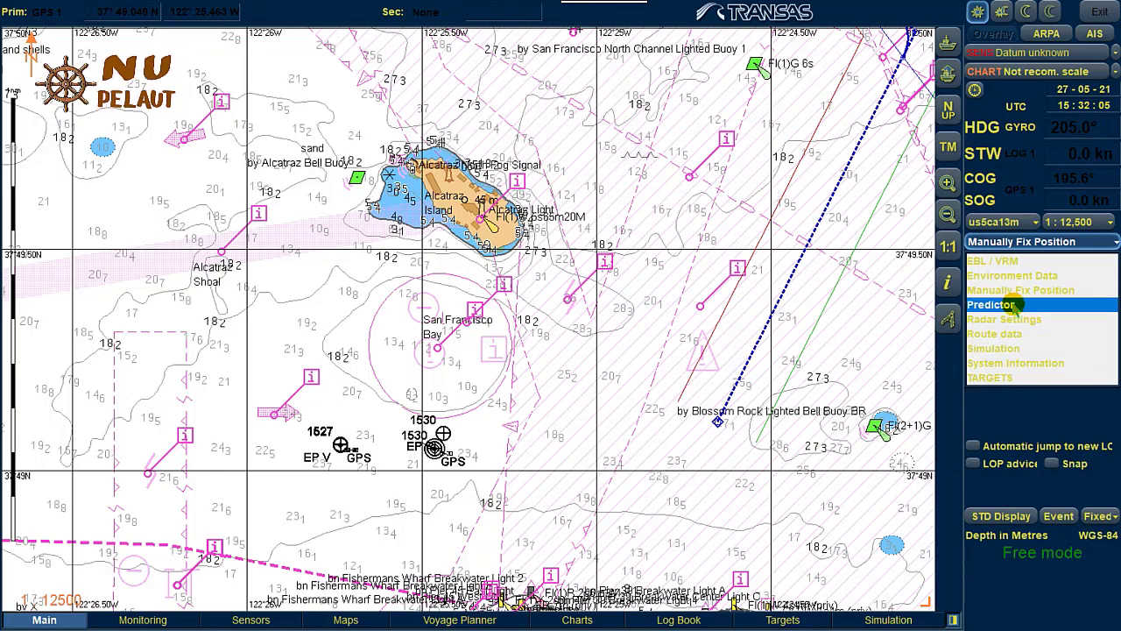
pyautogui.click(1016, 350)
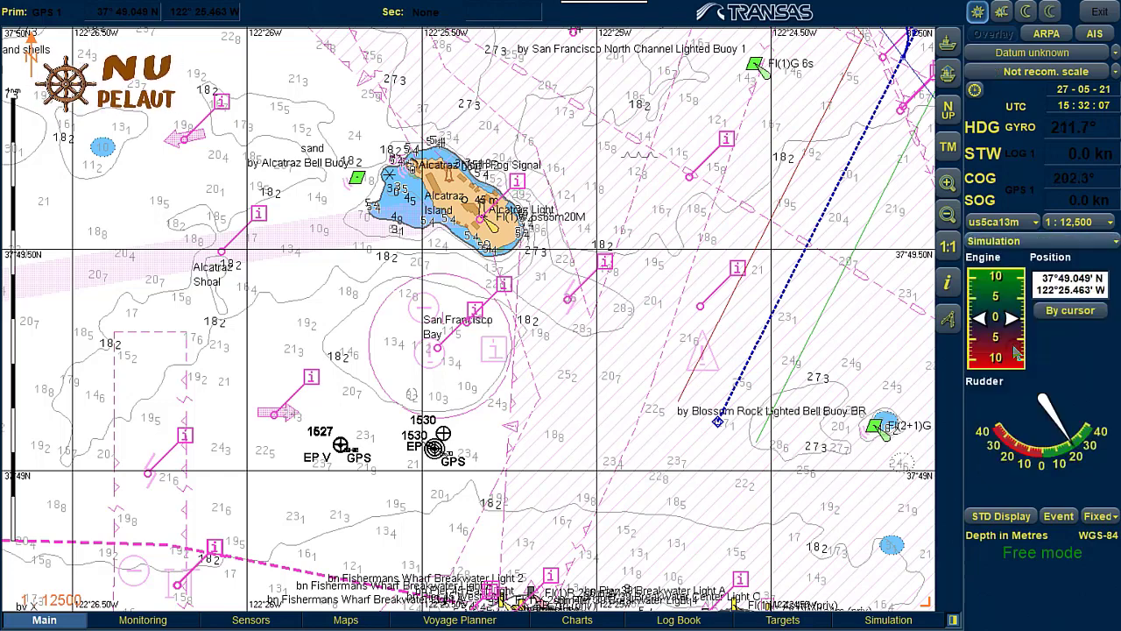
pyautogui.click(1070, 317)
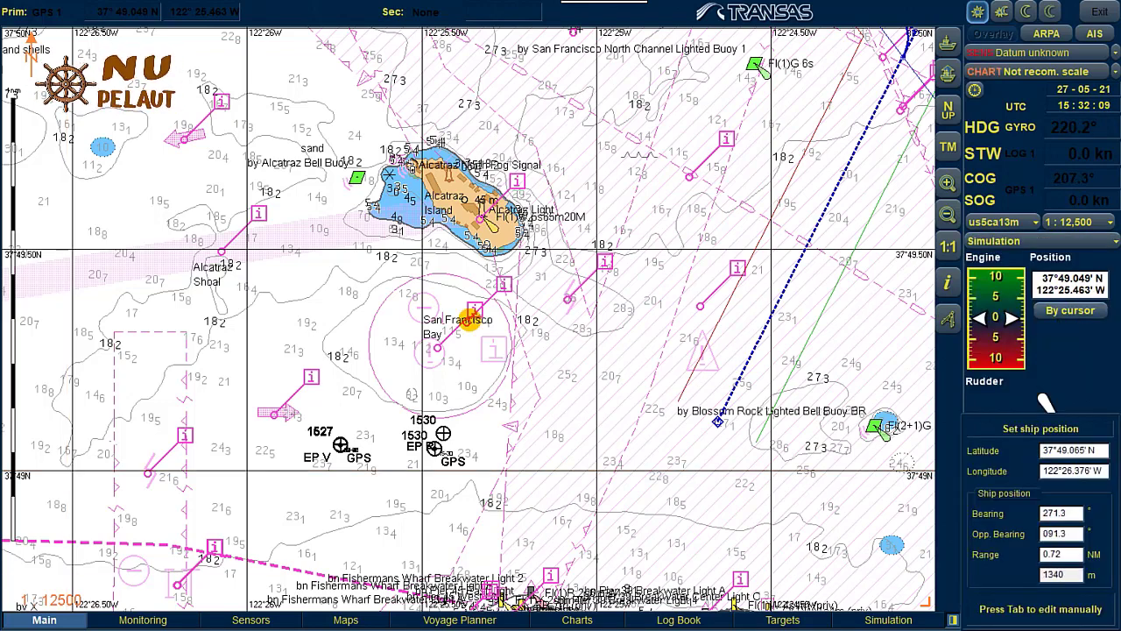
pyautogui.click(470, 320)
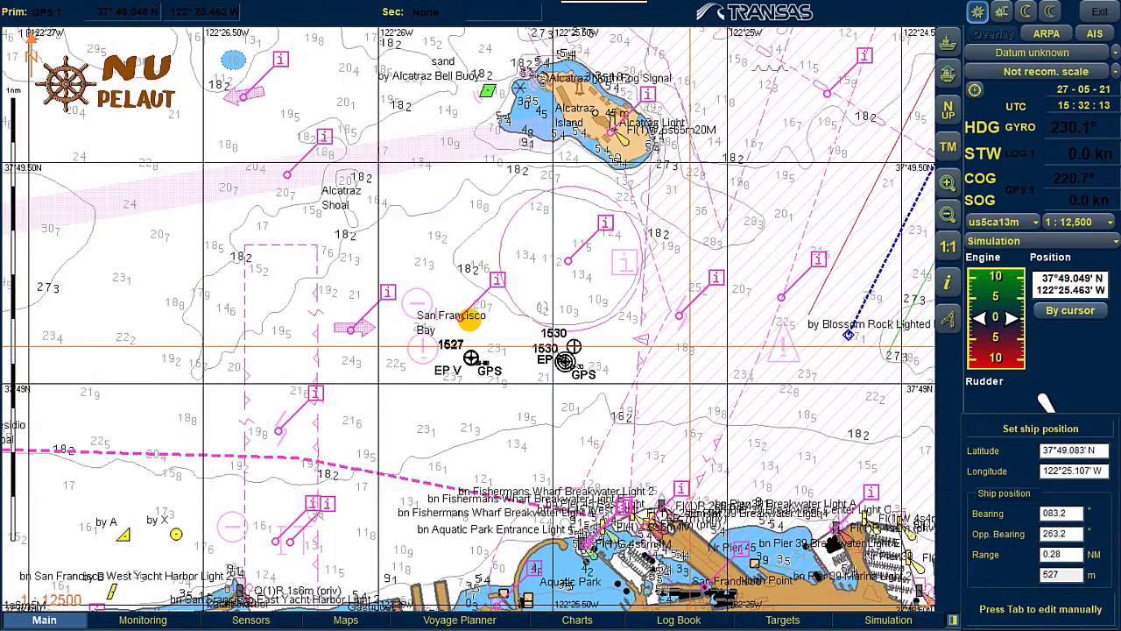
pyautogui.click(697, 346)
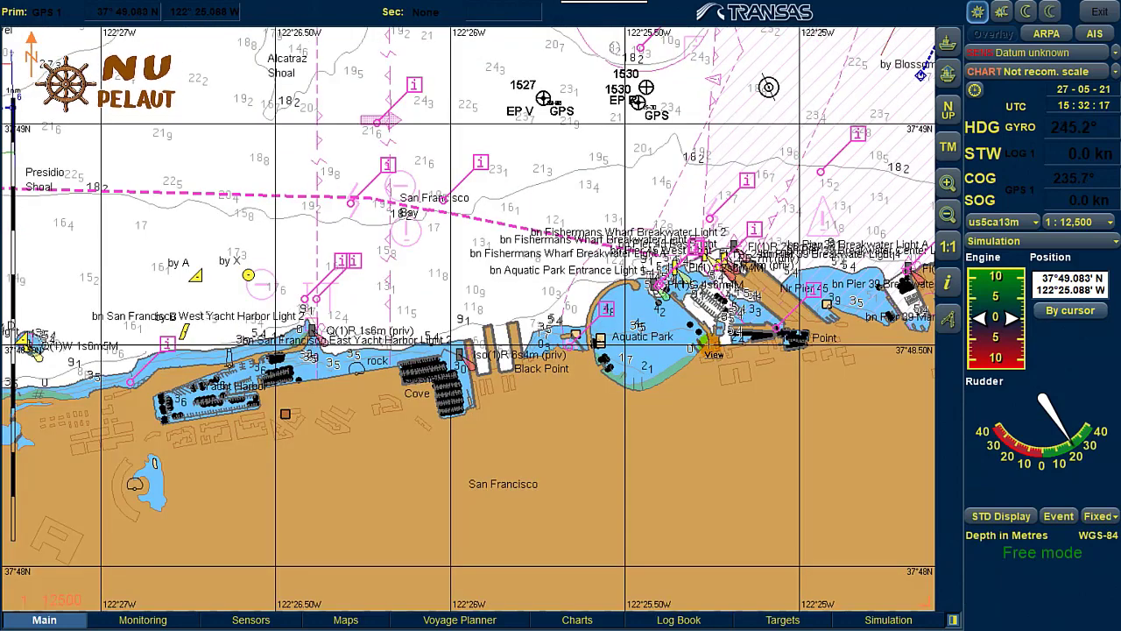
# Centre the chart on the ship's position east of the 1530 fix and switch to Manually Fix Position
pyautogui.click(769, 100)
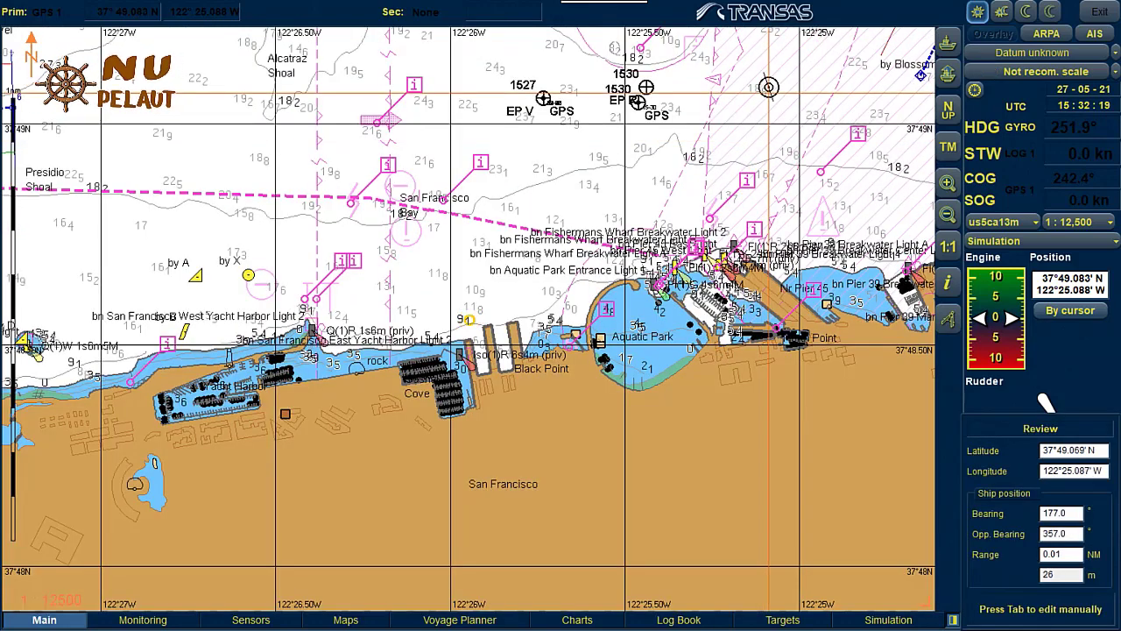
pyautogui.click(768, 93)
pyautogui.rightClick(456, 354)
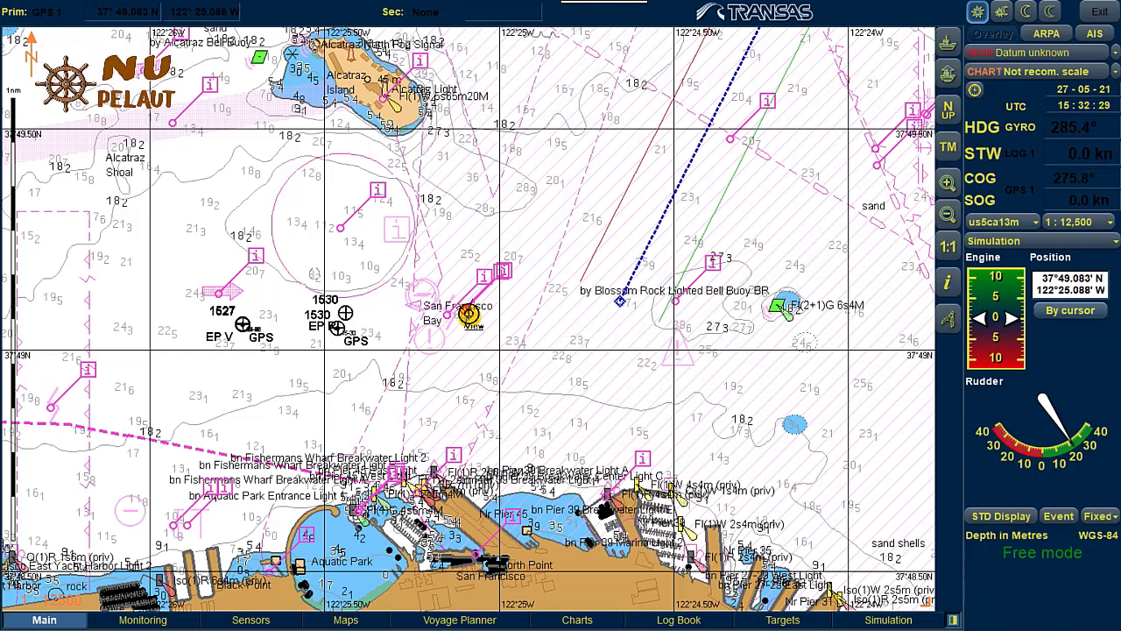
pyautogui.click(973, 244)
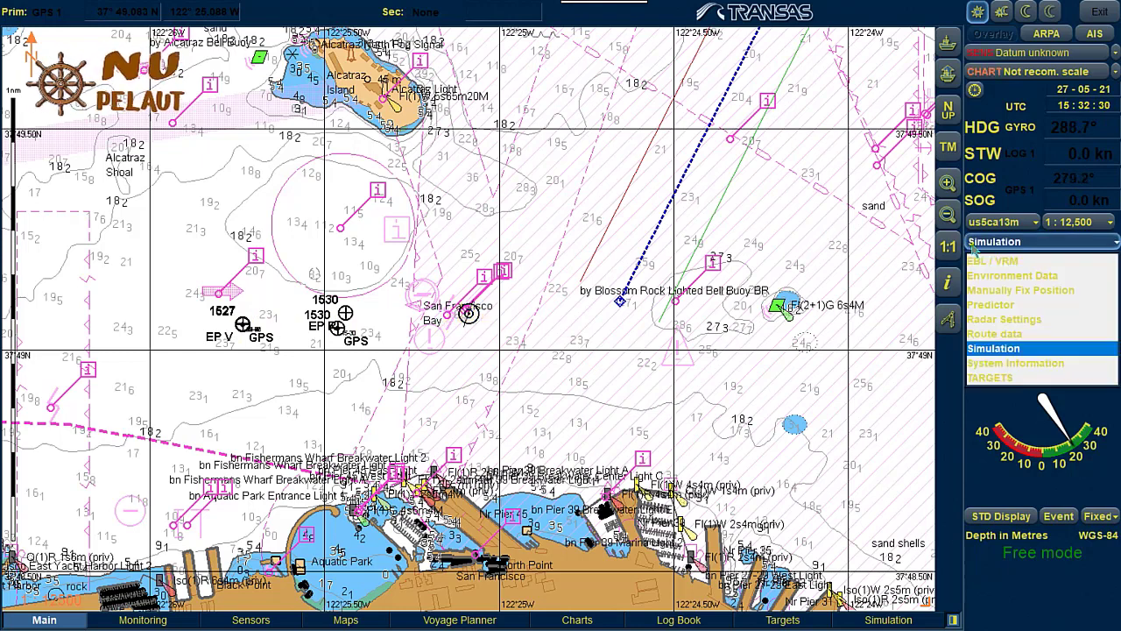
pyautogui.click(1014, 290)
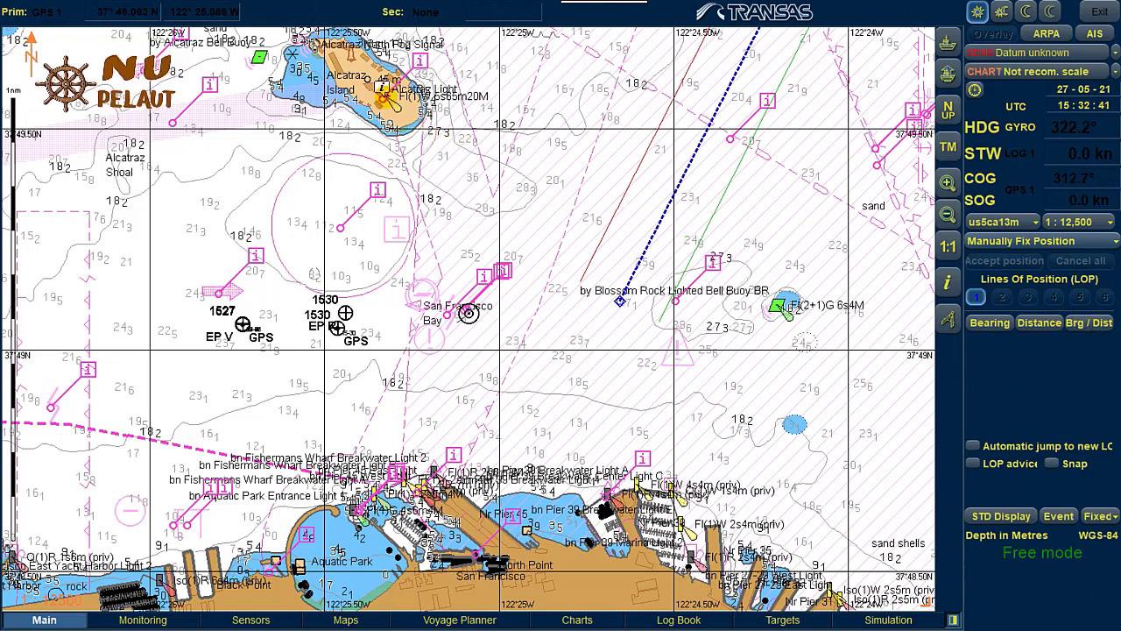
# Create a combined bearing and distance line of position with a bearing of 338.8° and a distance of 0.50 NM
pyautogui.moveTo(384, 98)
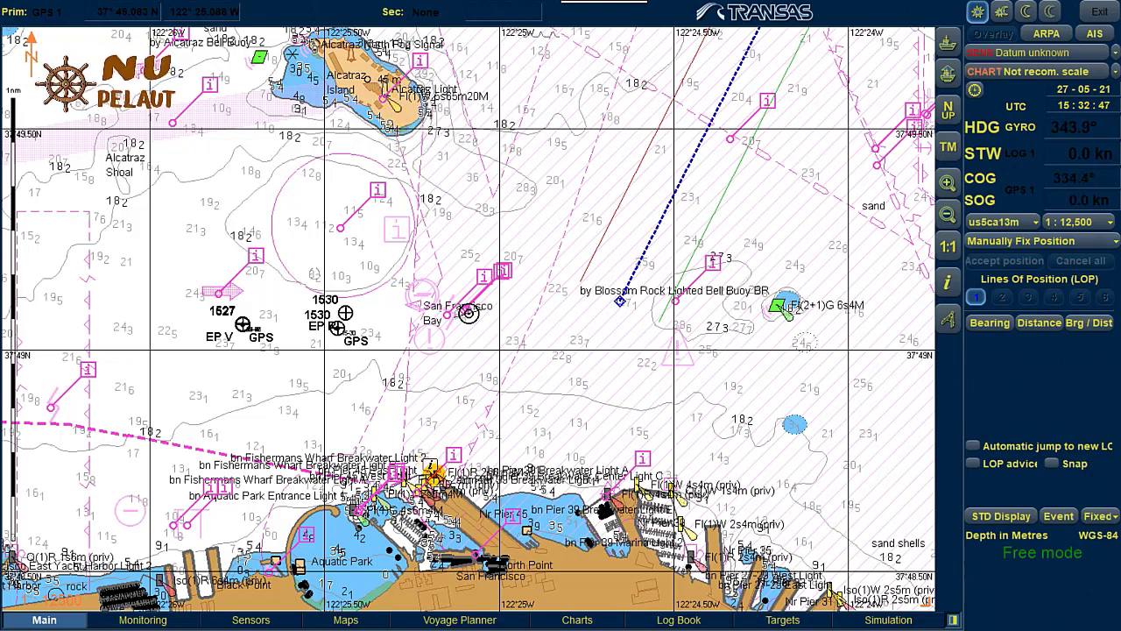
pyautogui.moveTo(432, 465)
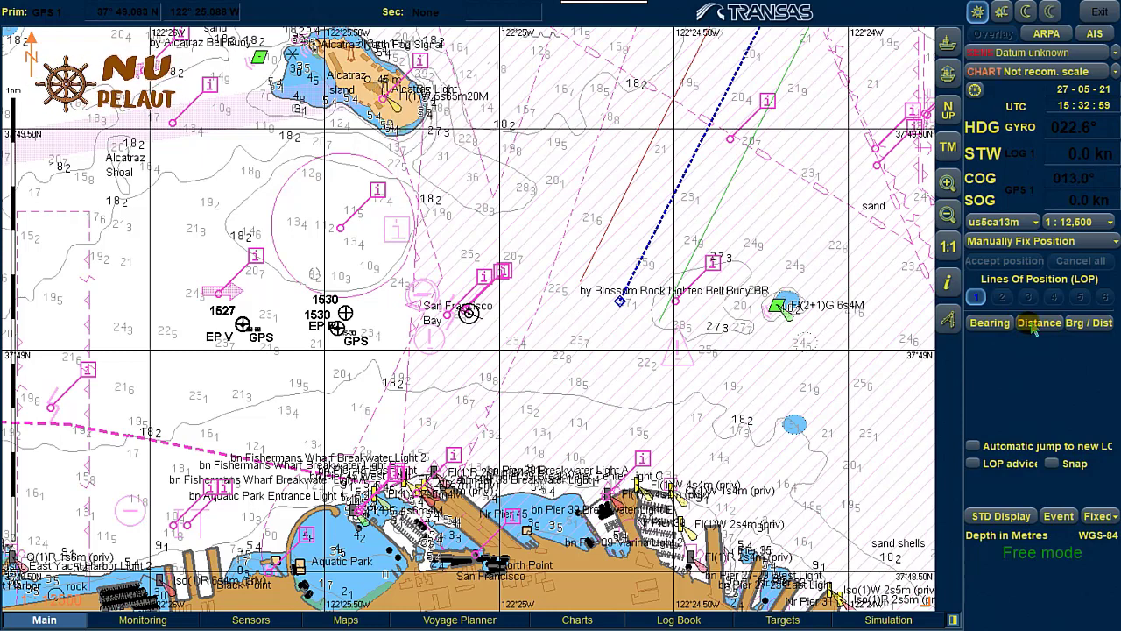
pyautogui.click(1087, 322)
pyautogui.click(1018, 344)
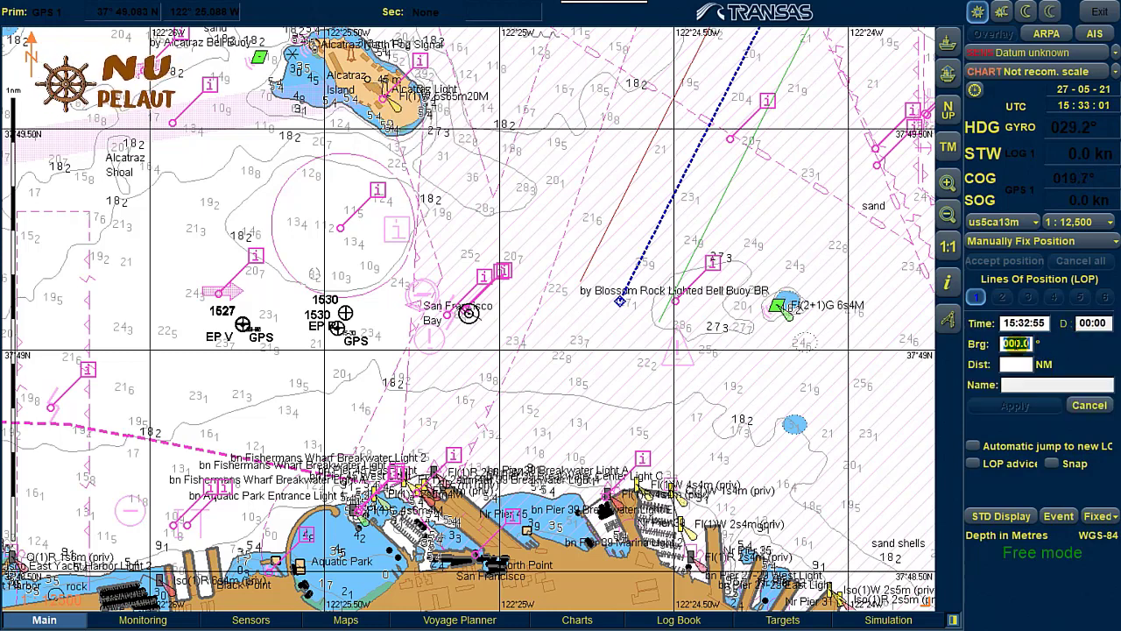
pyautogui.write('338.8')
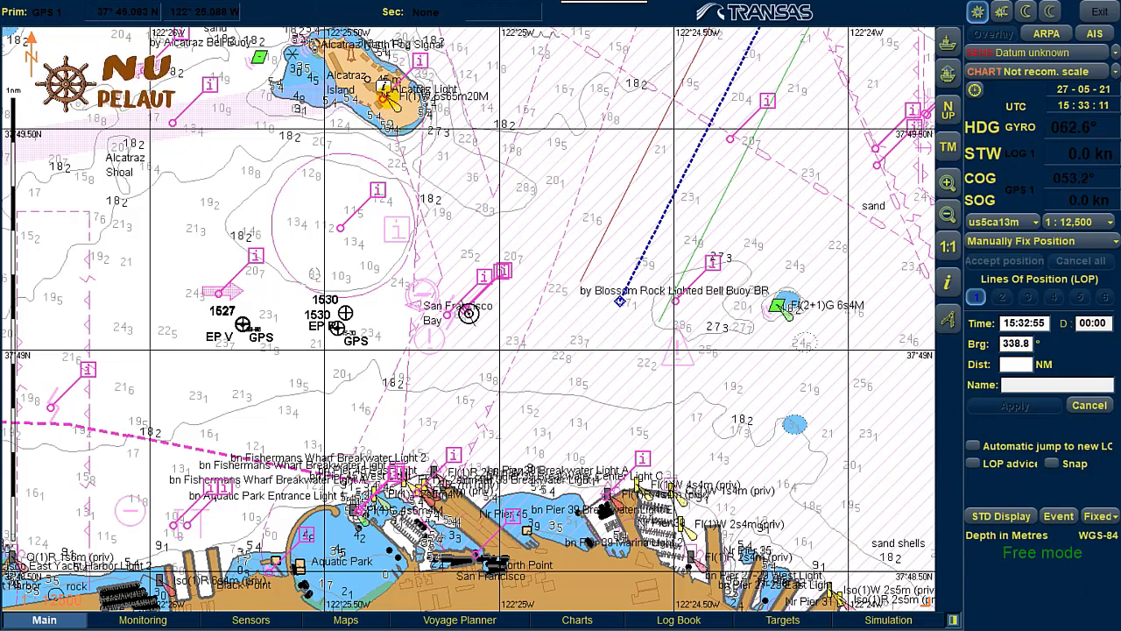
pyautogui.click(1016, 363)
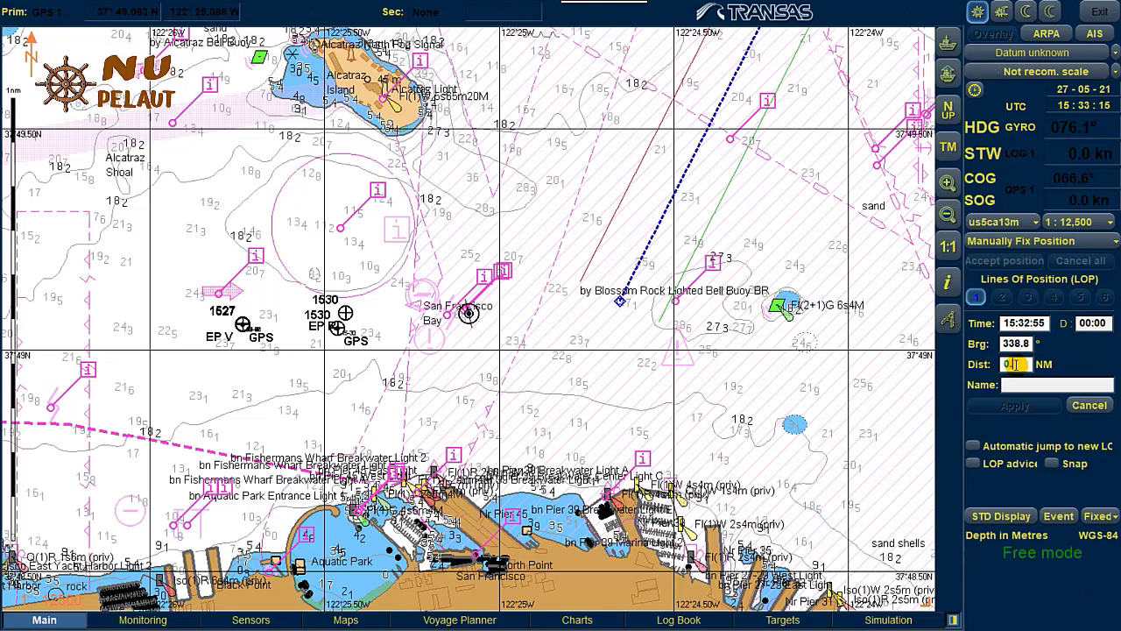
pyautogui.press('Return')
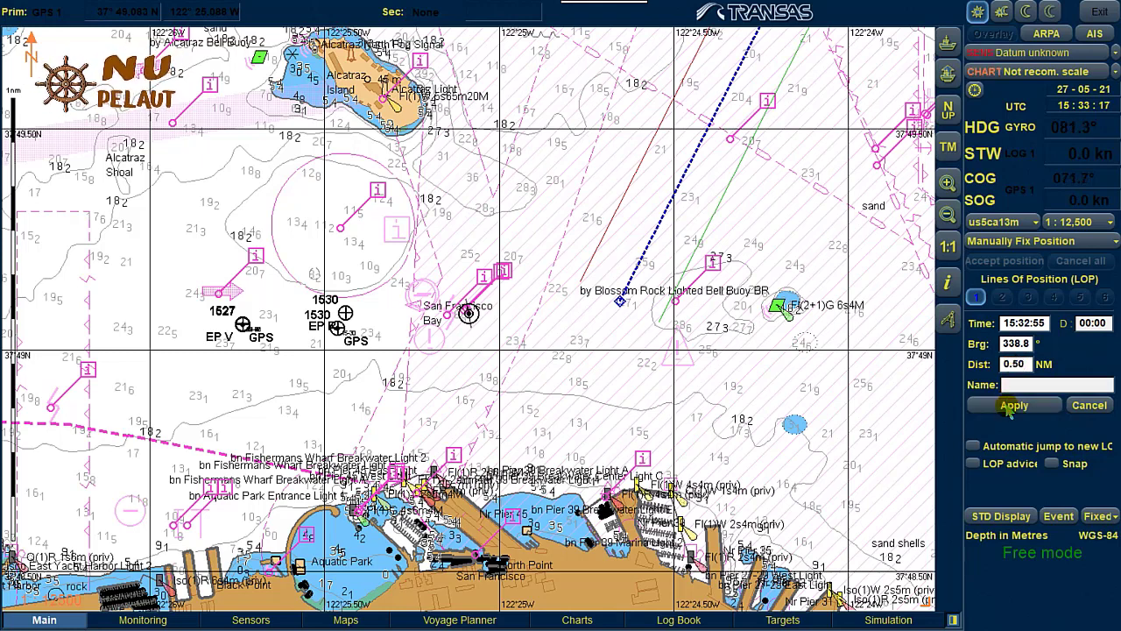
pyautogui.click(1012, 407)
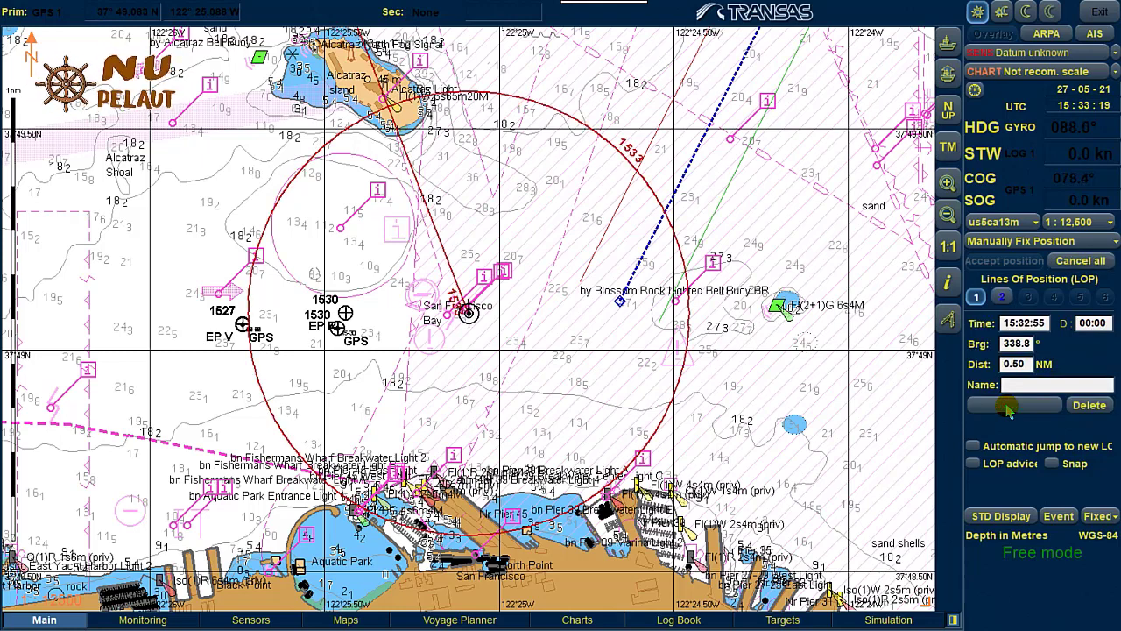
# Reference the bearing and distance lines to Alcatraz Light and accept the resulting position
pyautogui.click(1010, 408)
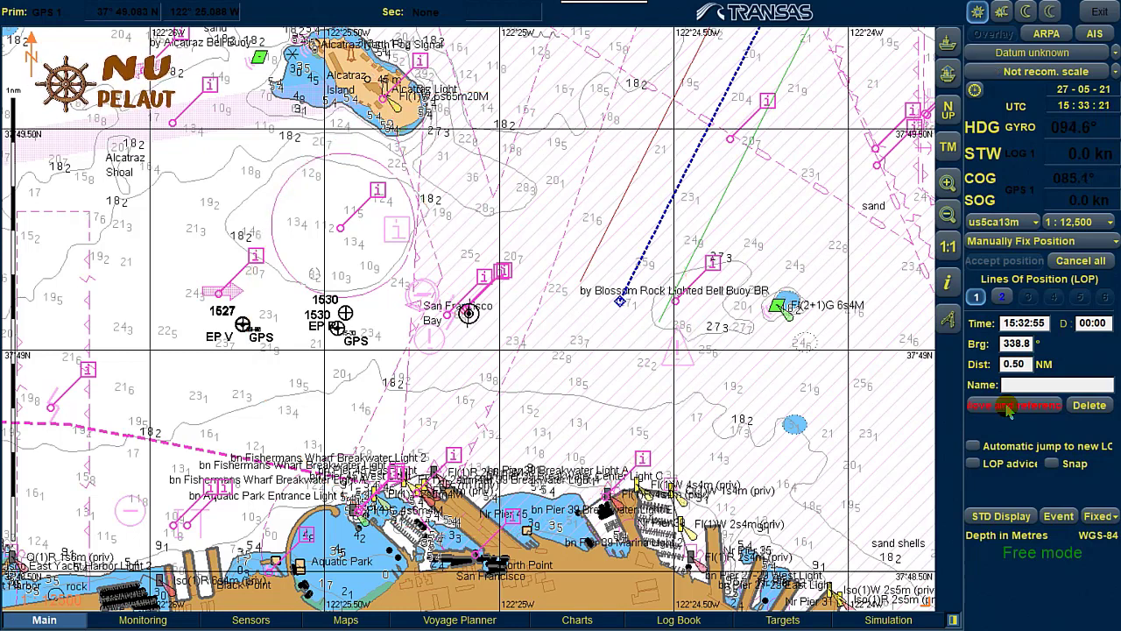
pyautogui.click(1007, 407)
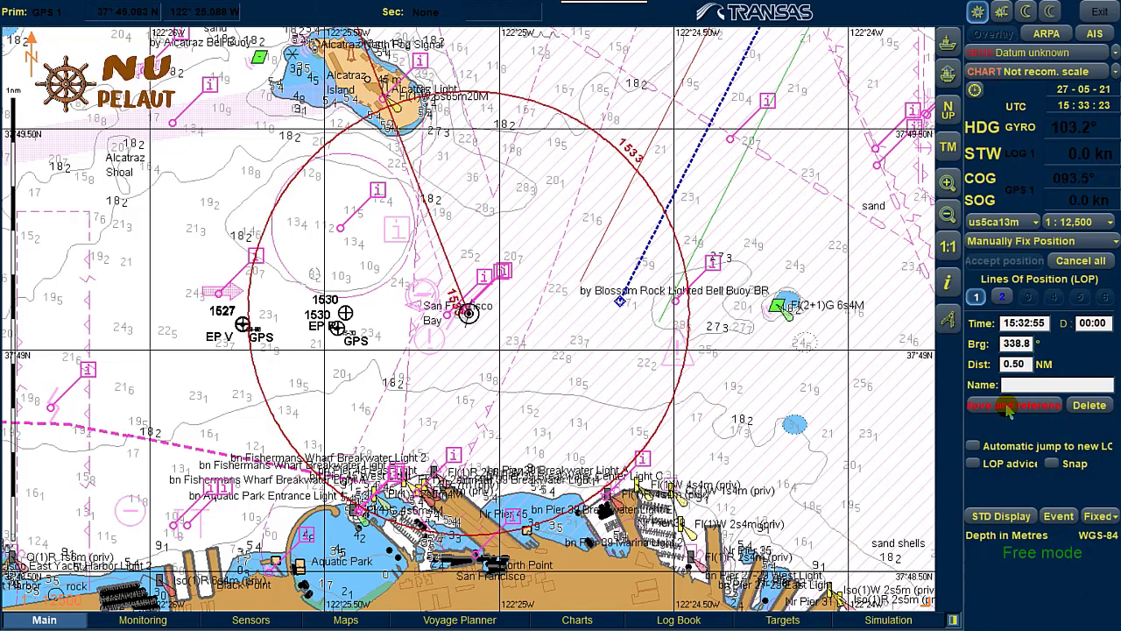
pyautogui.click(1011, 408)
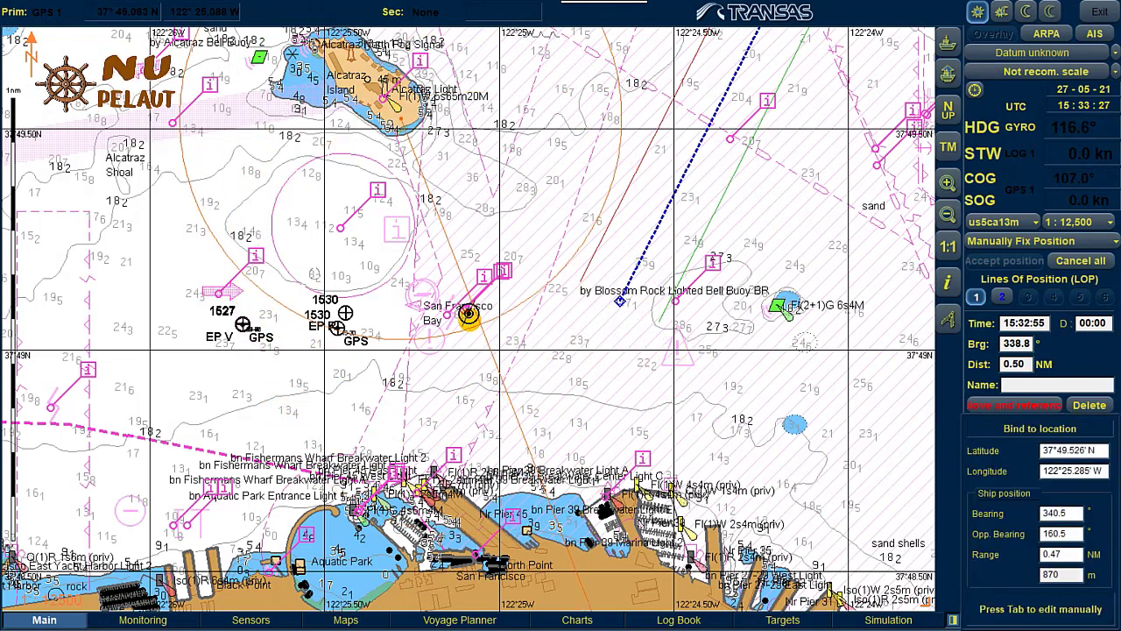
pyautogui.click(386, 99)
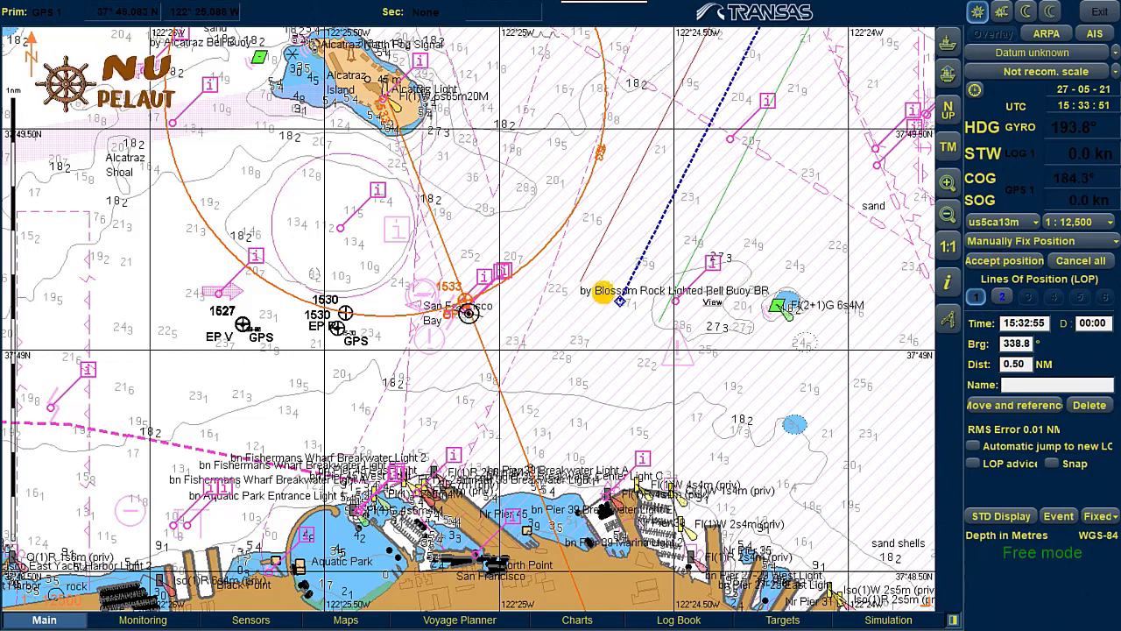
pyautogui.click(1000, 266)
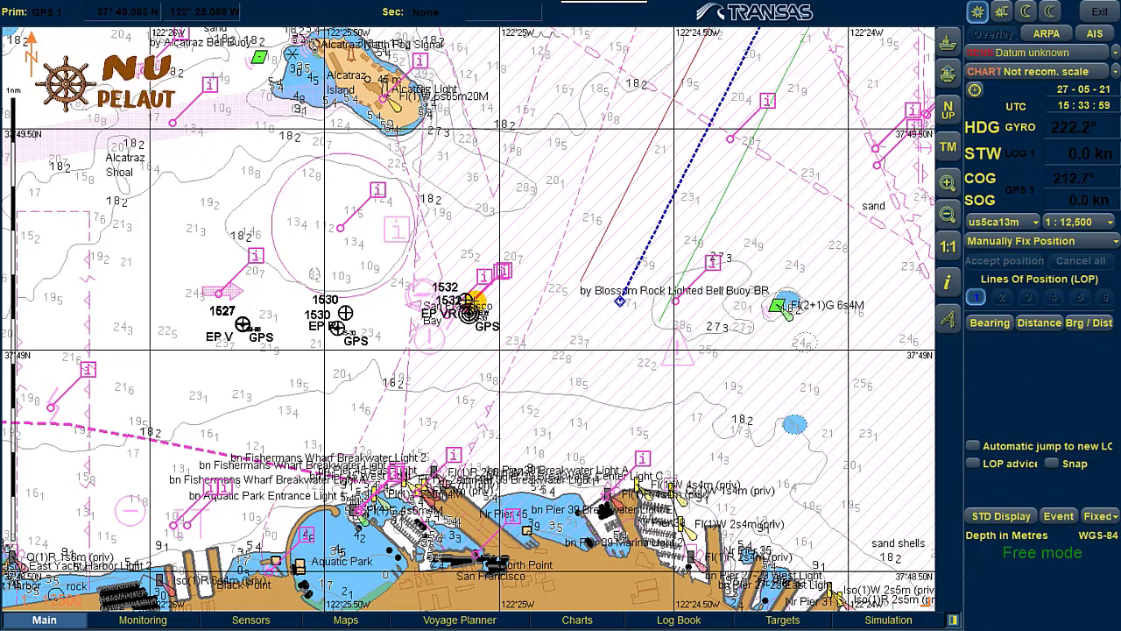
# Measure the bearing and range between the ship's GPS position and the 1532 fix with the ERBL
pyautogui.scroll(3, 469, 307)
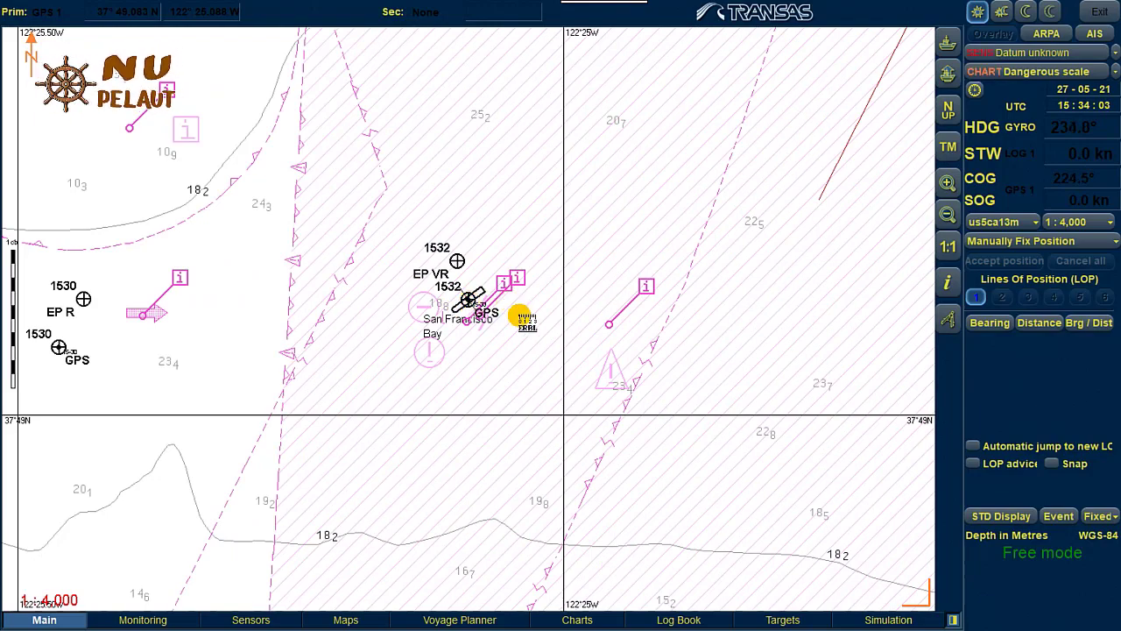
pyautogui.click(473, 299)
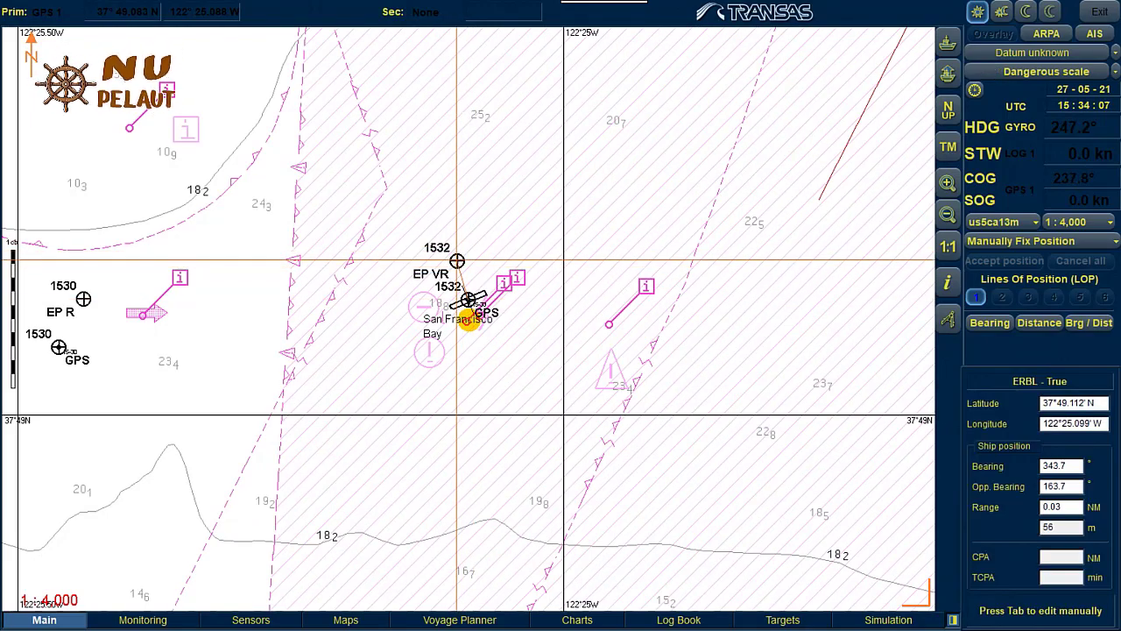
pyautogui.click(456, 261)
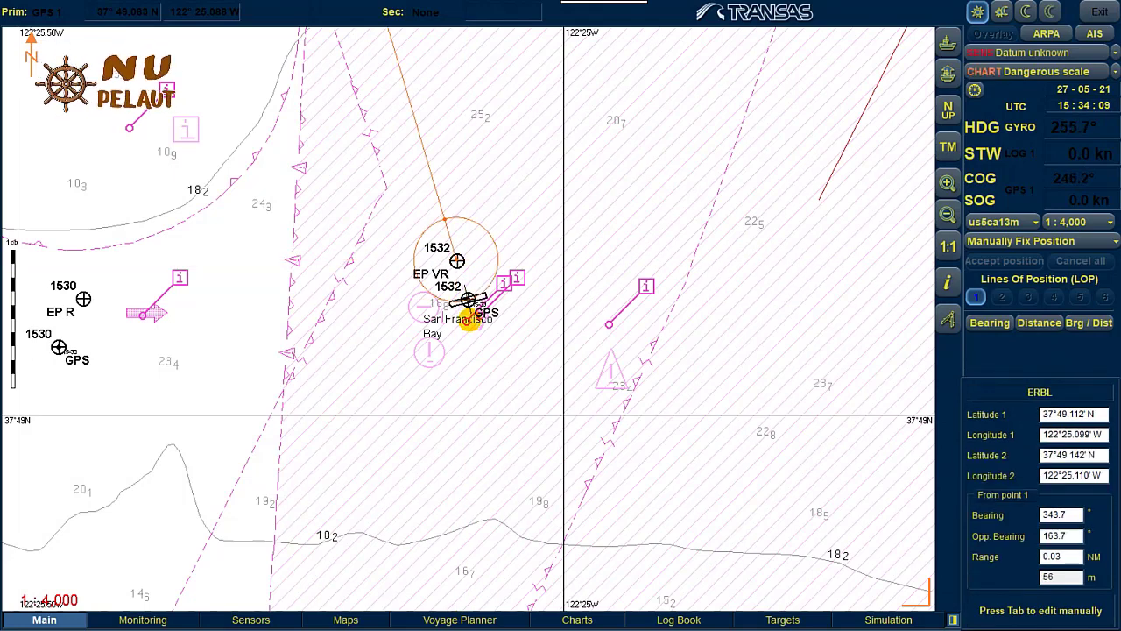
pyautogui.rightClick(458, 256)
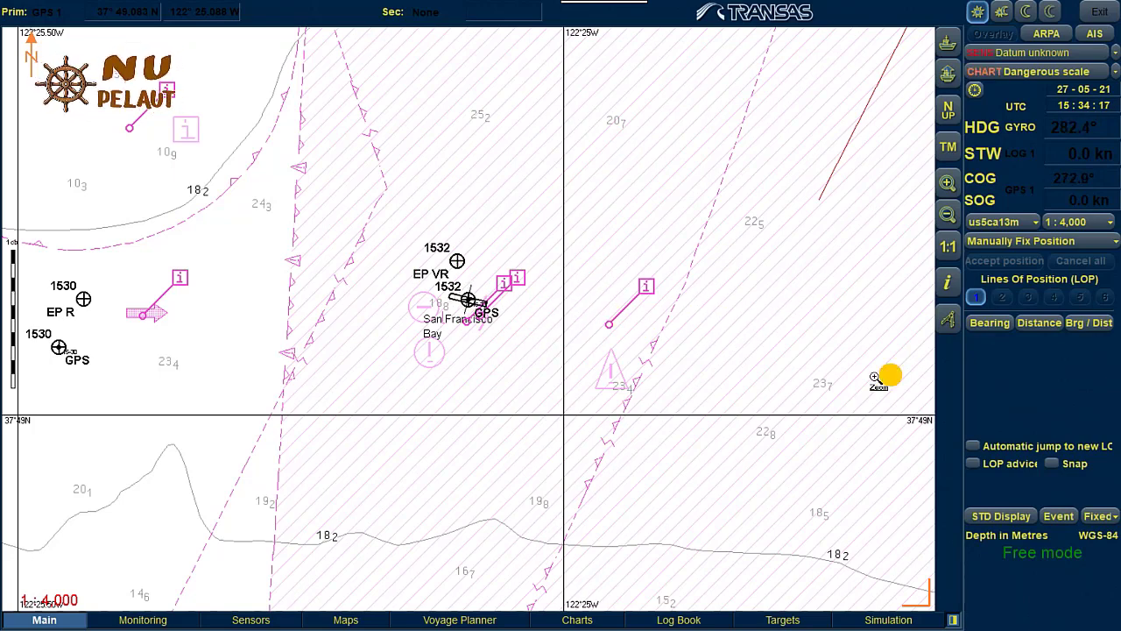
pyautogui.click(947, 215)
pyautogui.click(947, 215)
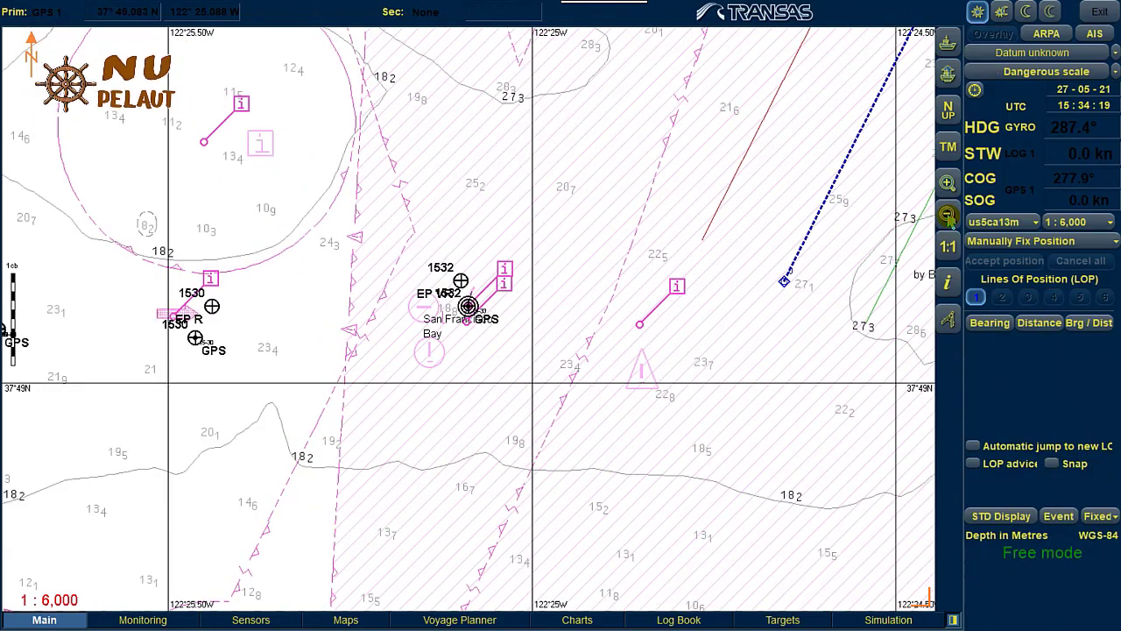
pyautogui.click(947, 215)
pyautogui.click(947, 215)
pyautogui.click(948, 215)
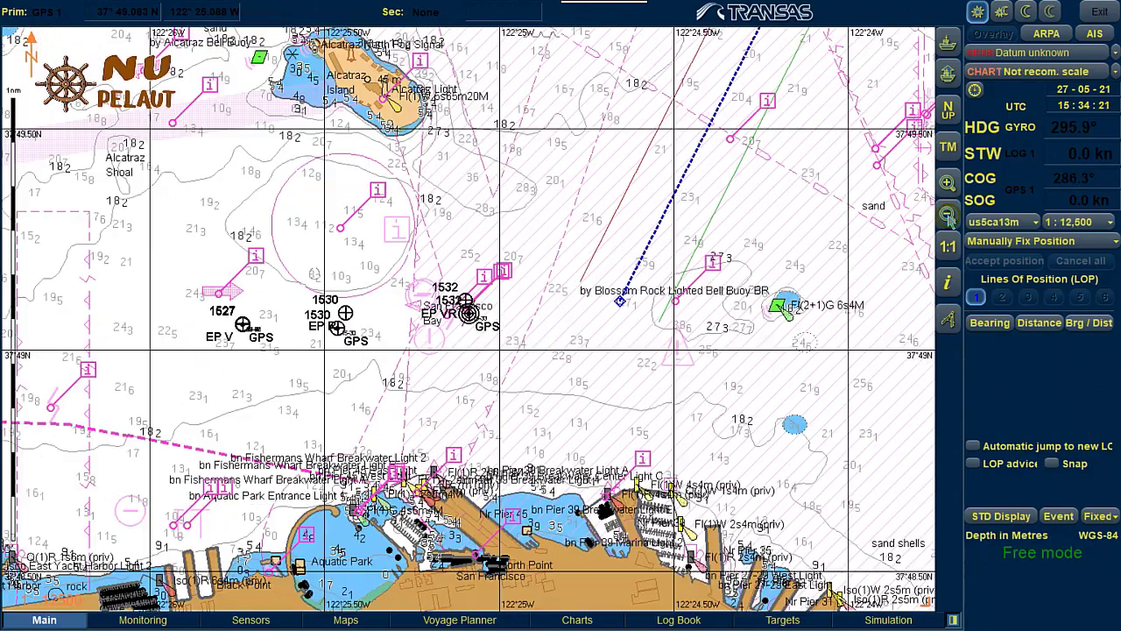
pyautogui.click(947, 214)
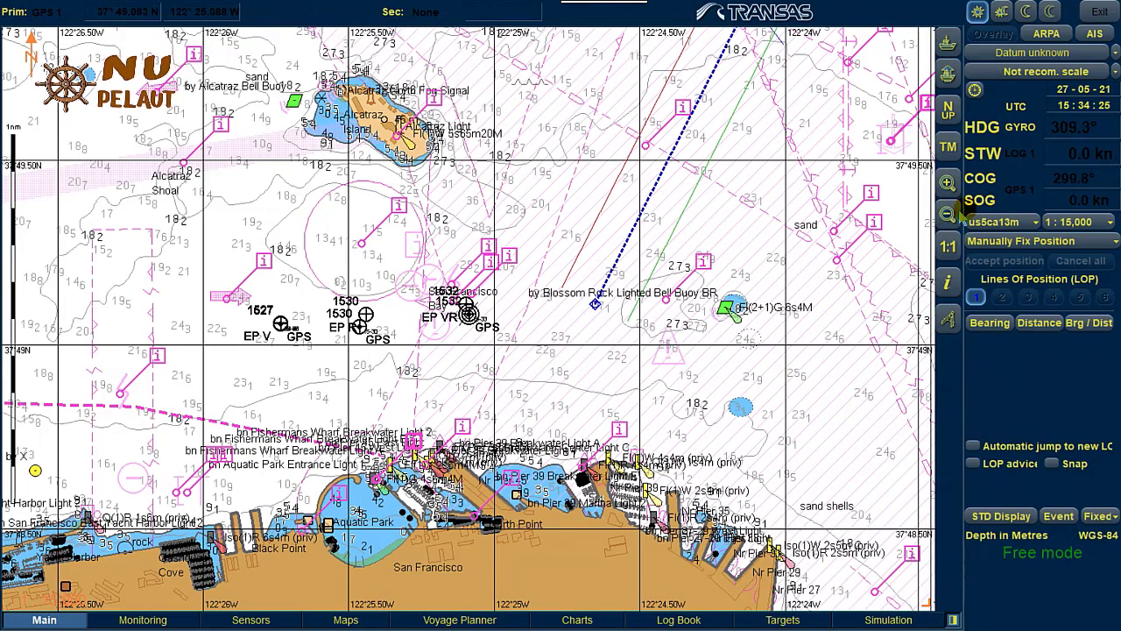
pyautogui.click(947, 215)
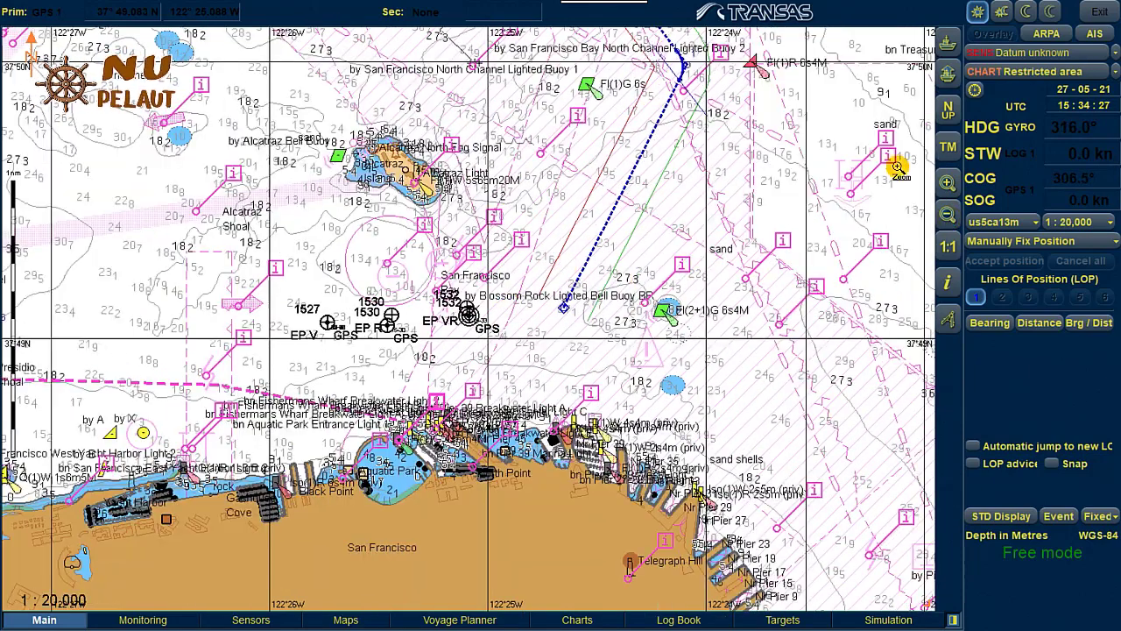
pyautogui.click(947, 183)
pyautogui.click(947, 183)
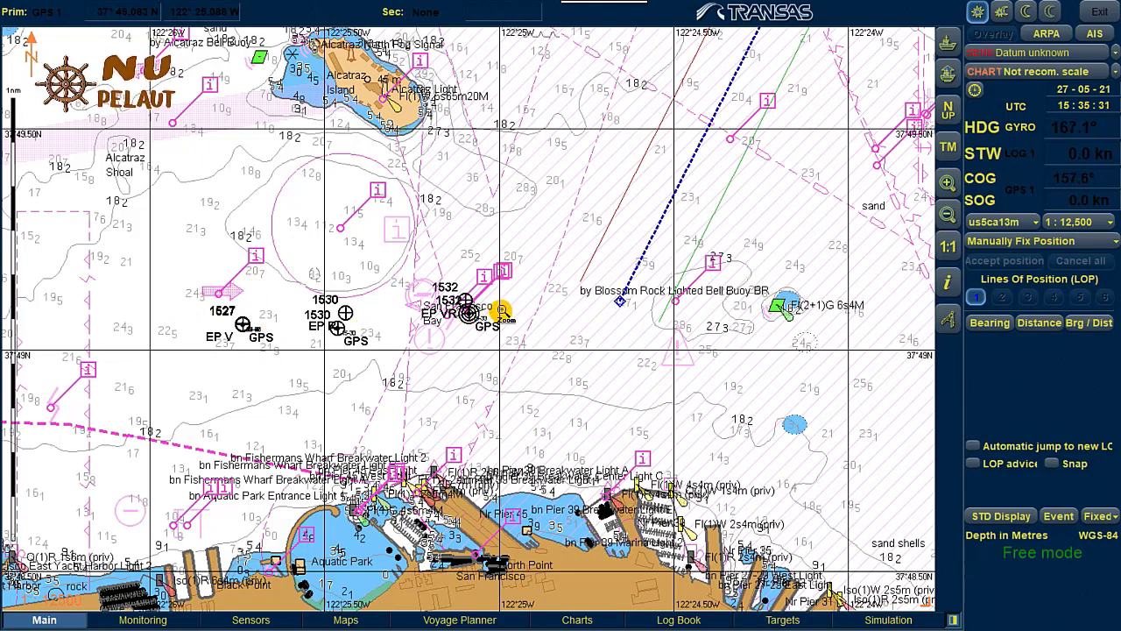
# Review the ship position sources in the sensor settings and the route monitoring settings beside the plotted fixes
pyautogui.click(282, 619)
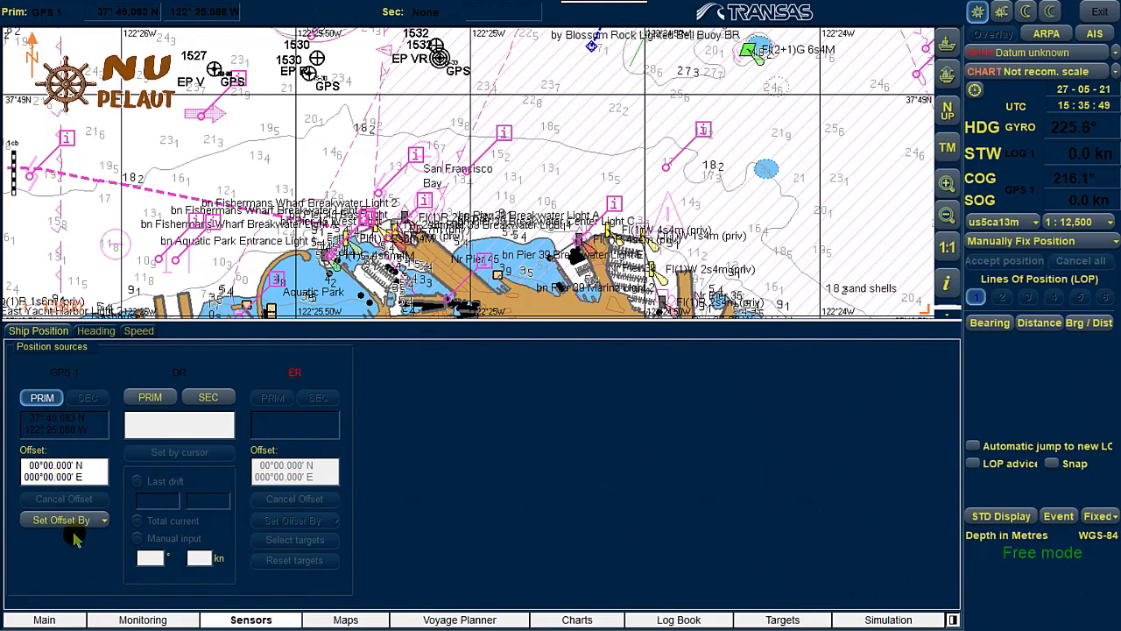
pyautogui.click(63, 398)
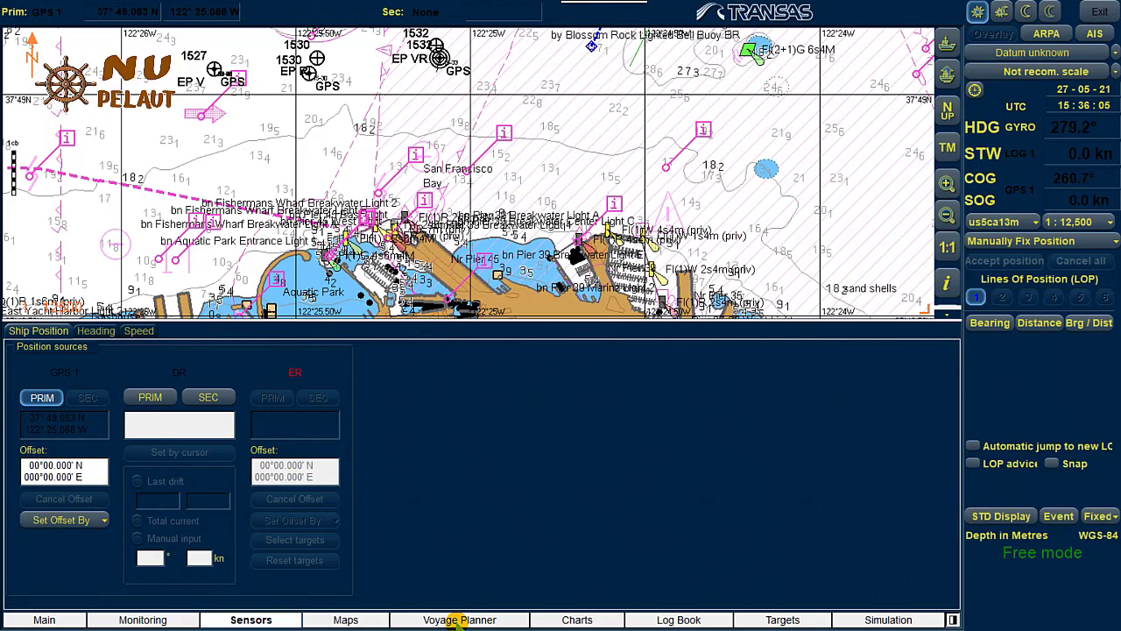
pyautogui.click(151, 621)
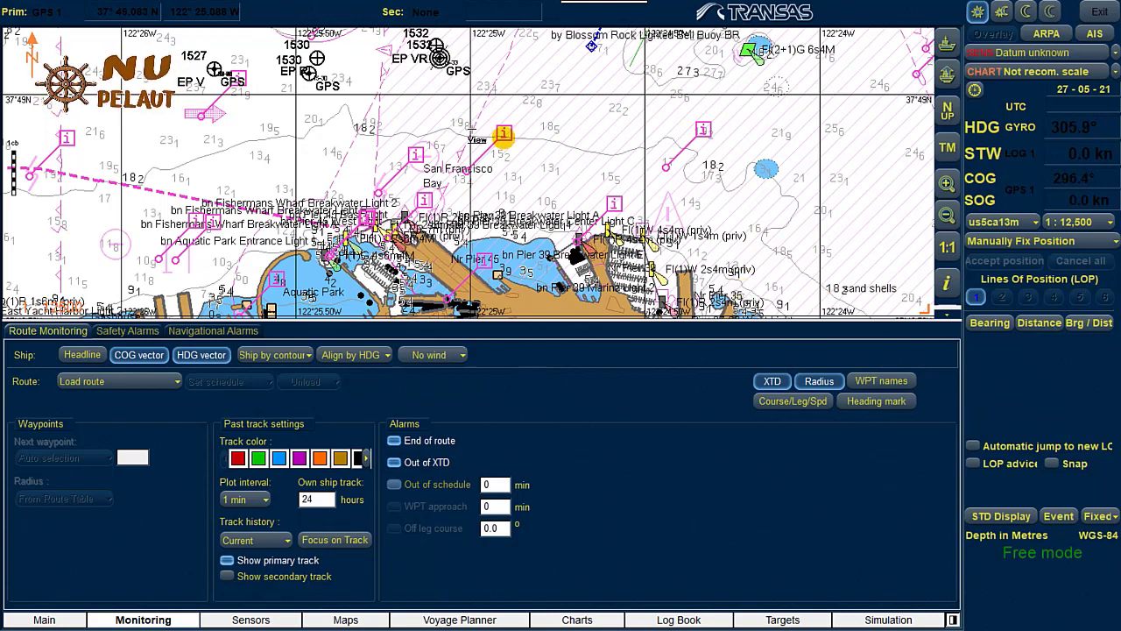
pyautogui.click(391, 57)
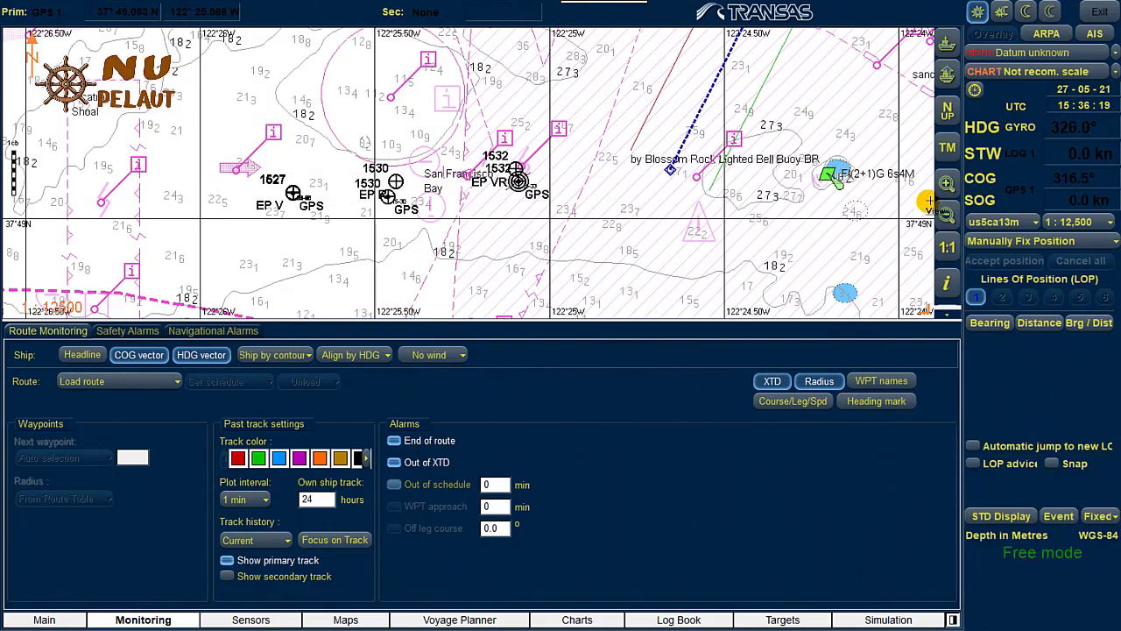
pyautogui.click(946, 216)
pyautogui.click(946, 215)
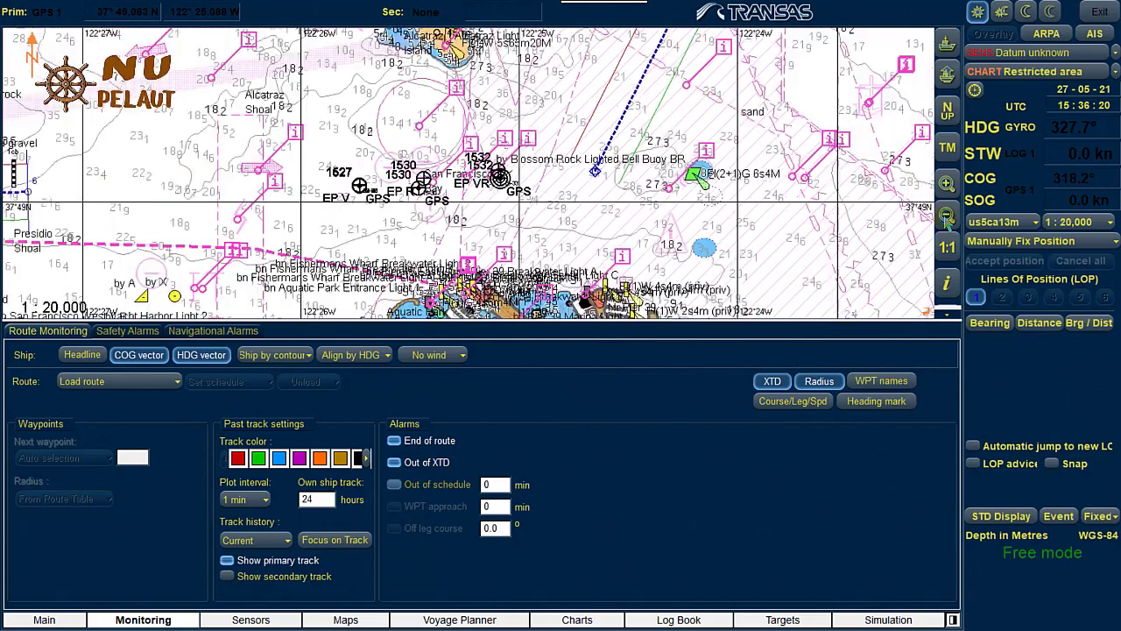